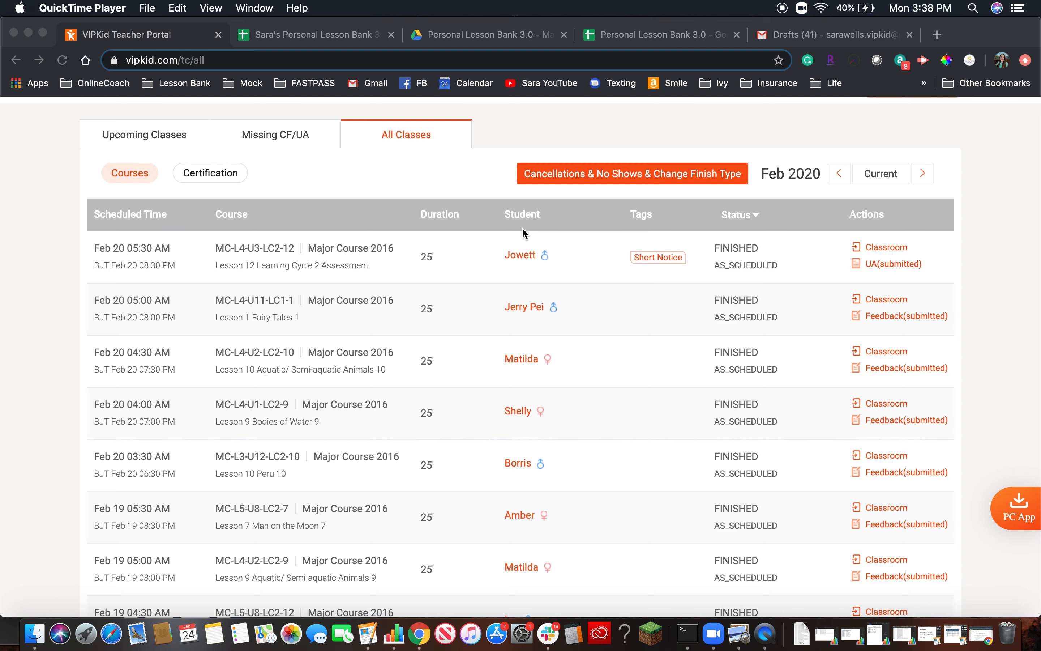
Step: Insert a column to the right of Course Info on the 1-Generate Resources sheet, allowing protected edits without warnings for 5 minutes
{"action": "left_click", "coordinate": [282, 38]}
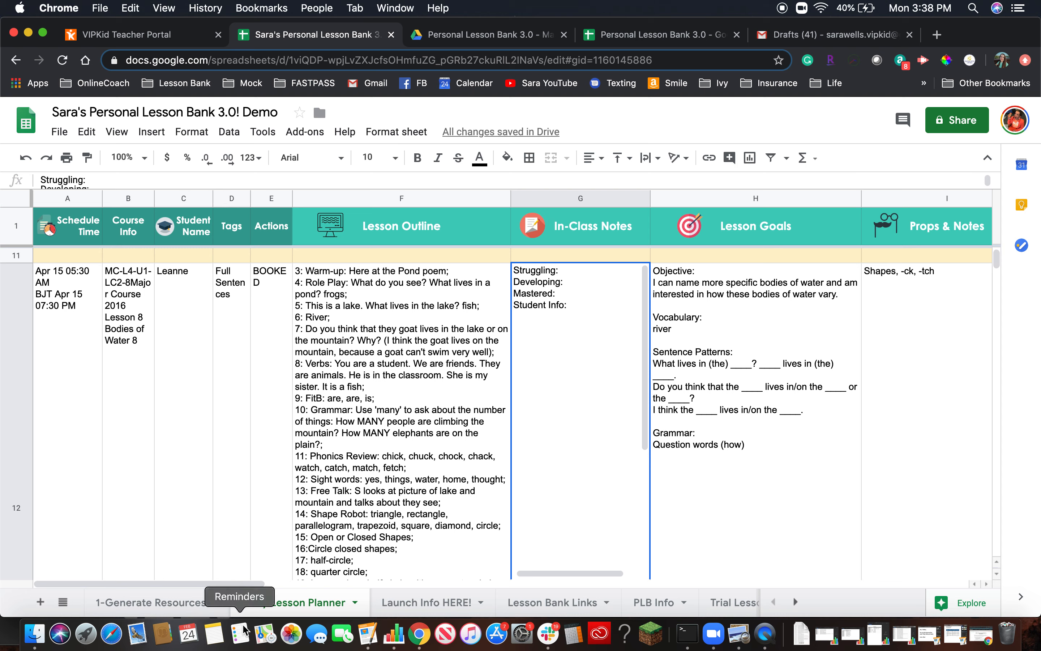
{"action": "left_click", "coordinate": [163, 602]}
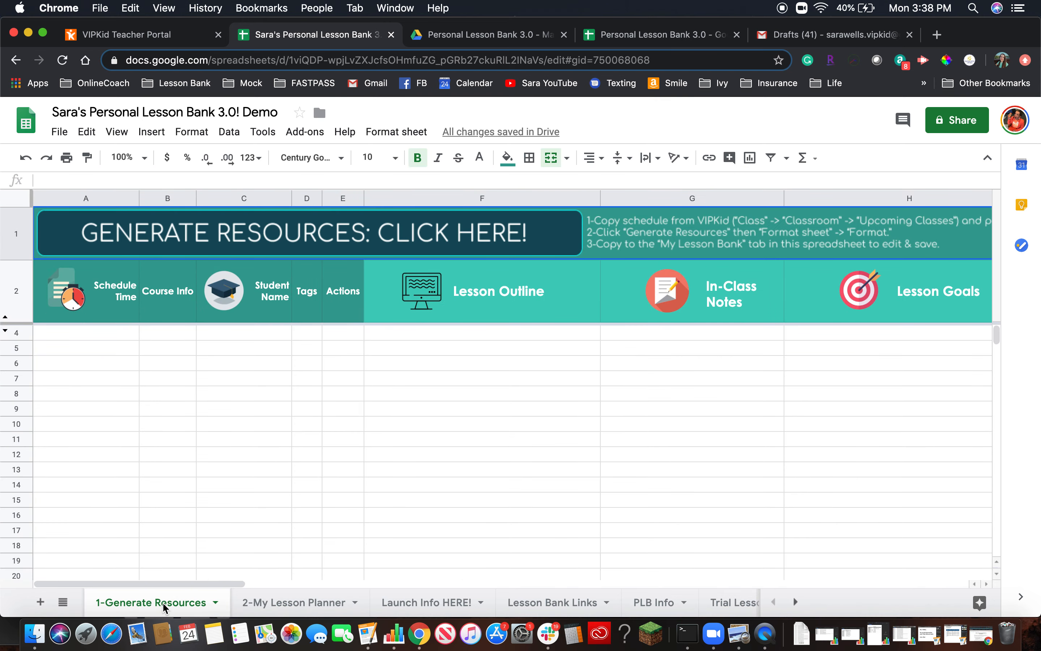
{"action": "left_click", "coordinate": [170, 198]}
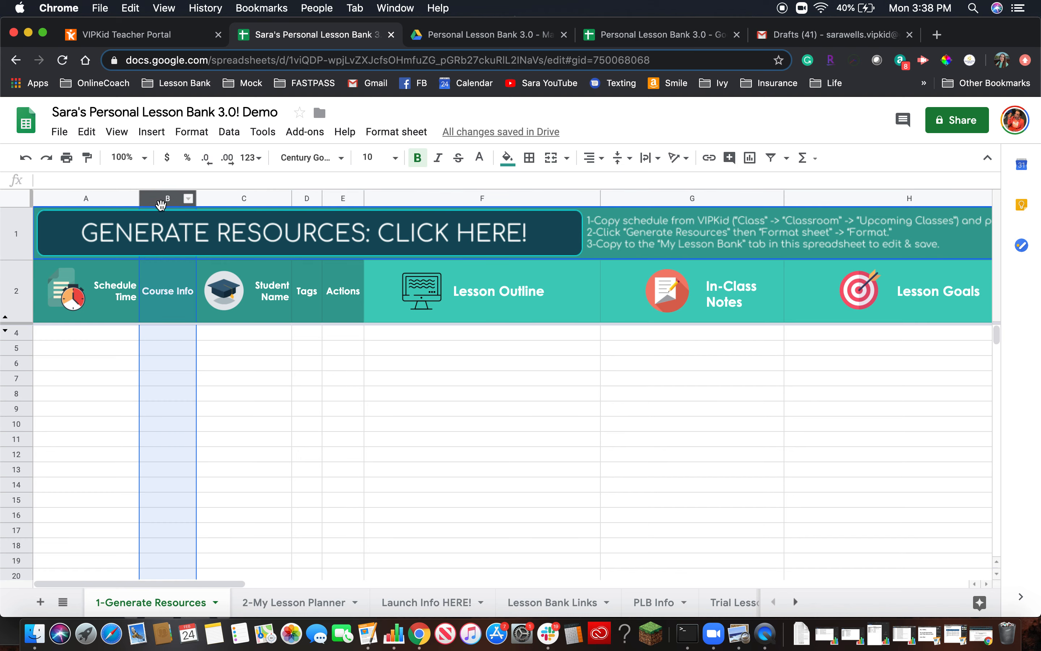
{"action": "right_click", "coordinate": [161, 205]}
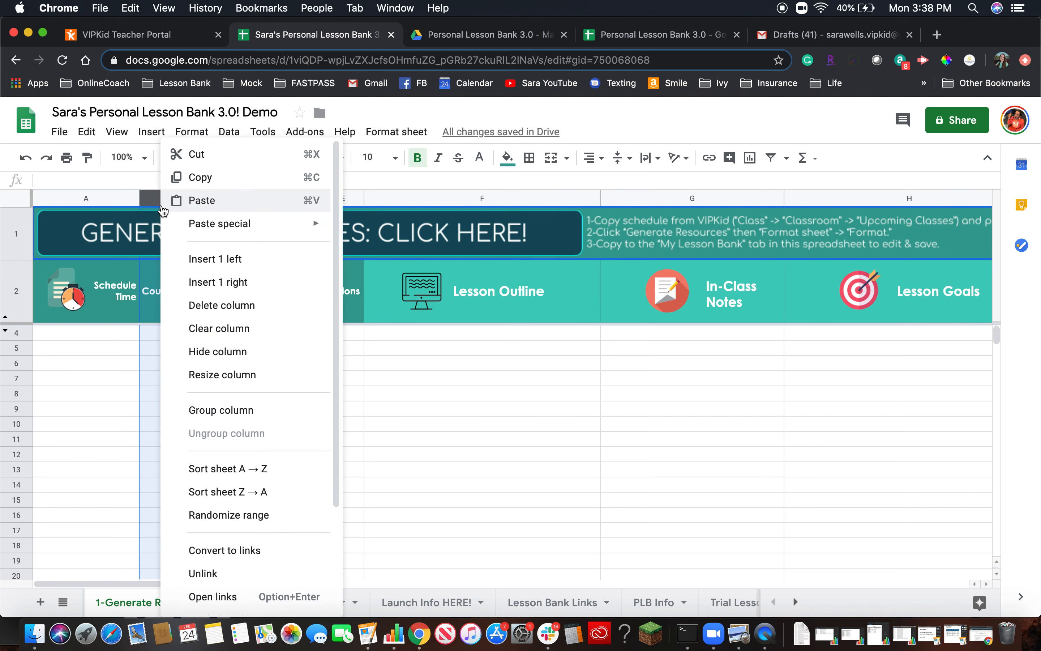
{"action": "left_click", "coordinate": [204, 285]}
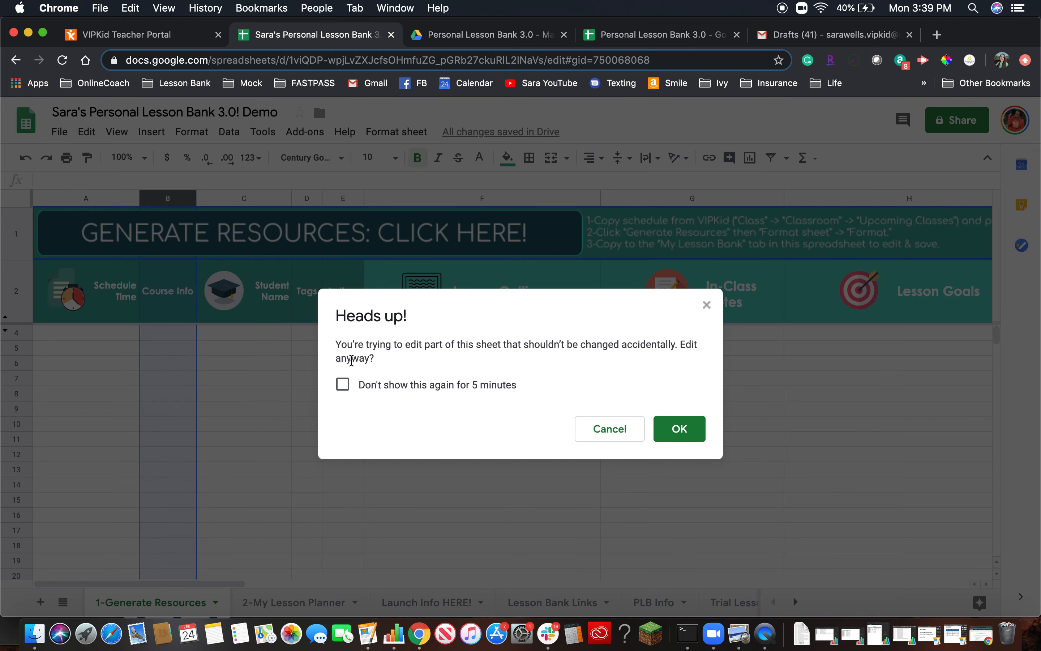
{"action": "left_click", "coordinate": [344, 386]}
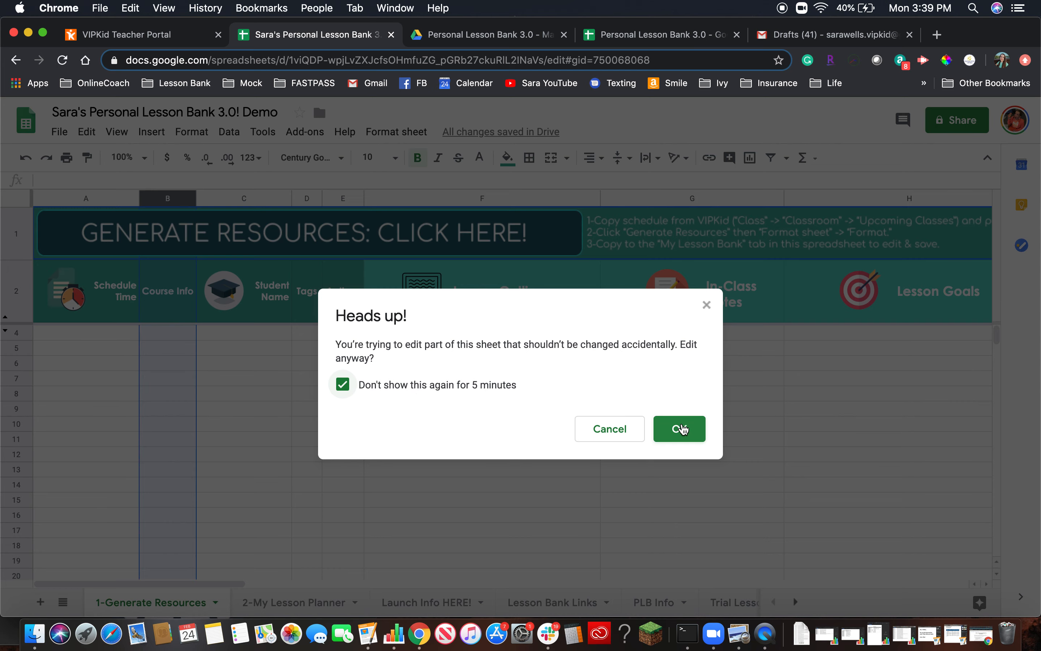
{"action": "left_click", "coordinate": [682, 429]}
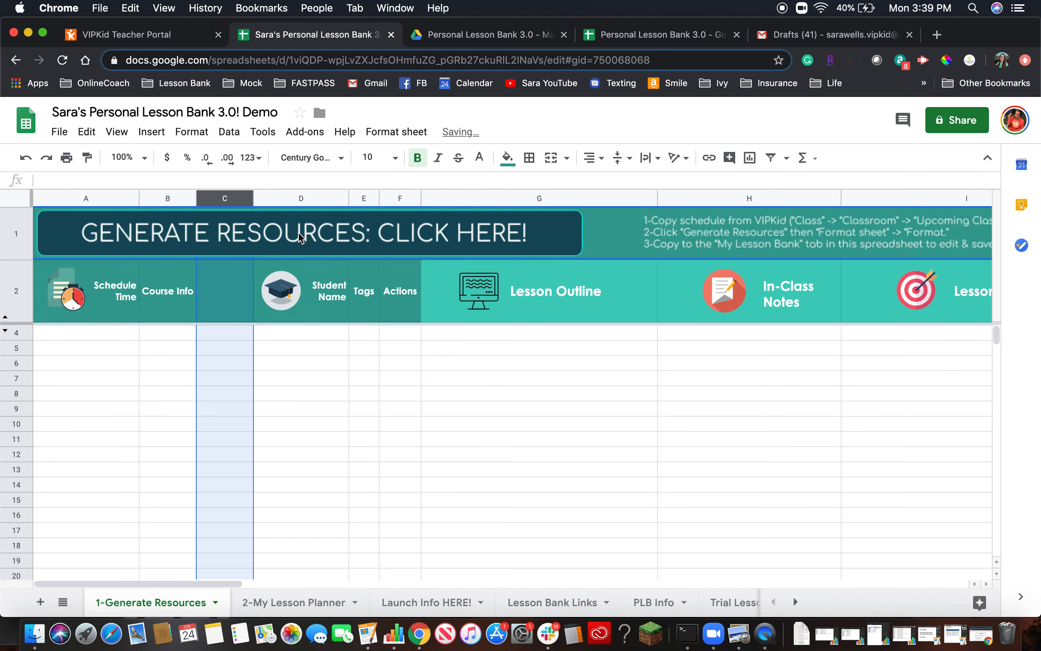
Step: Delete the Actions column from the 1-Generate Resources sheet
{"action": "left_click", "coordinate": [396, 201]}
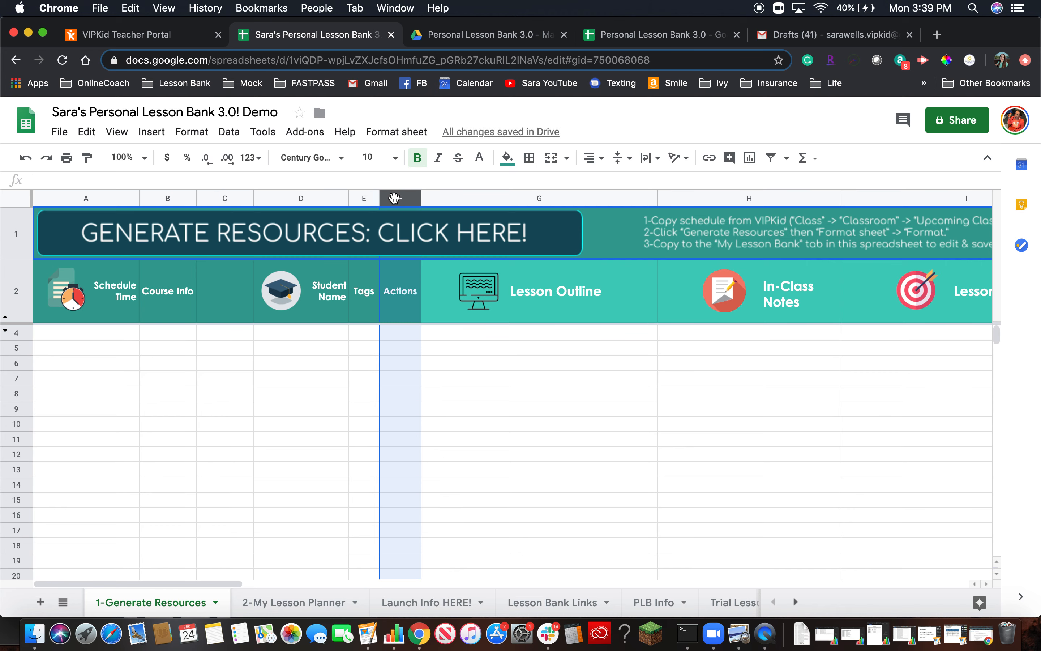
{"action": "right_click", "coordinate": [395, 198]}
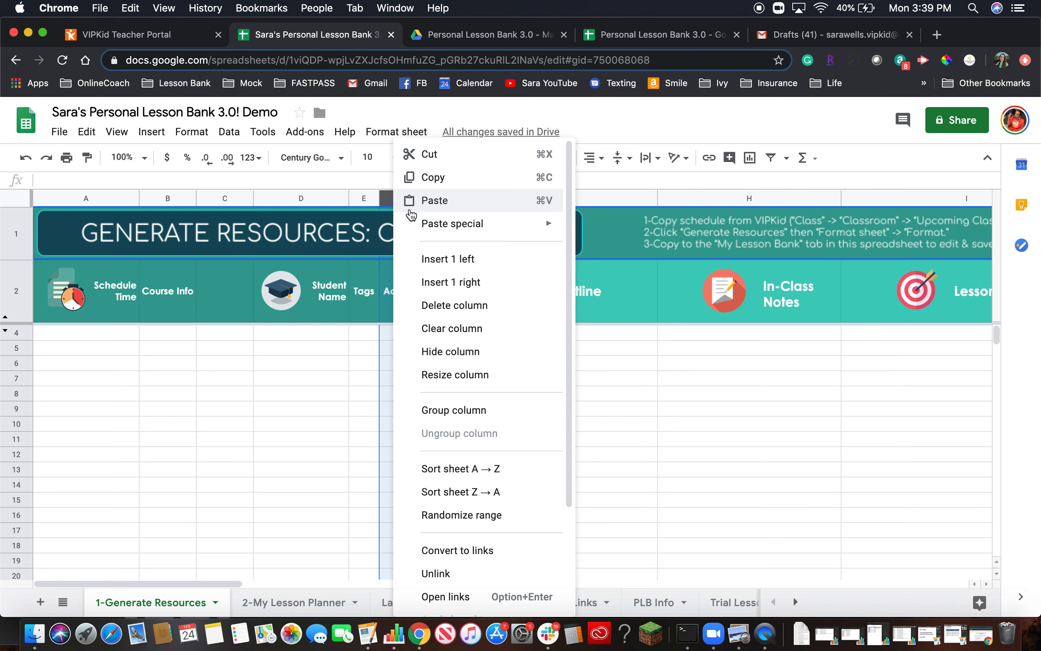
{"action": "left_click", "coordinate": [483, 307]}
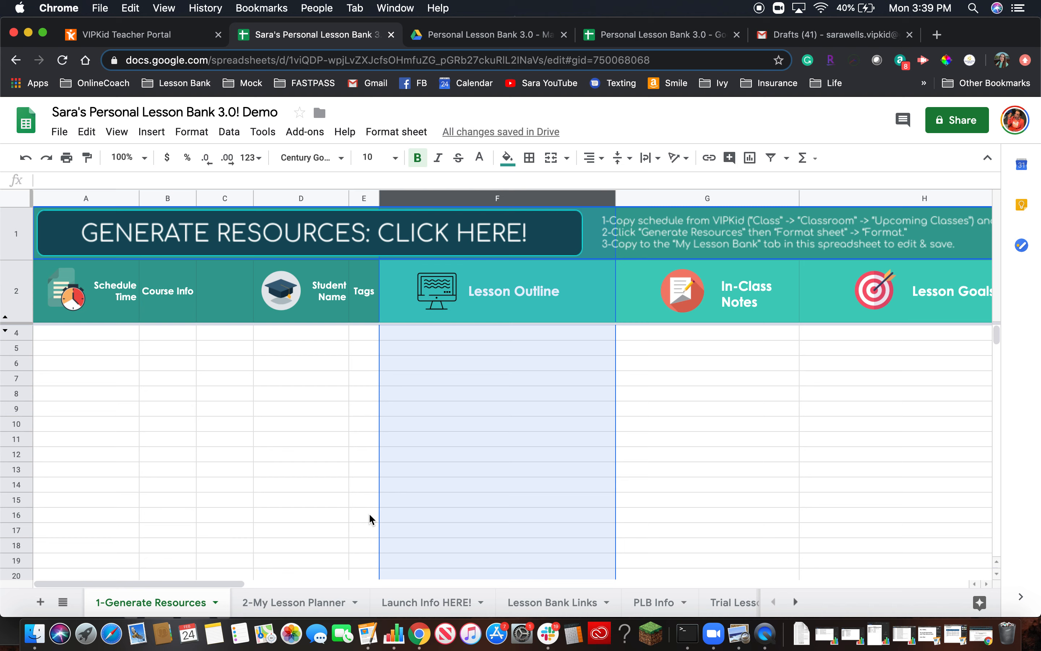
Step: Insert a column to the right of Course Info on the 2-My Lesson Planner sheet
{"action": "left_click", "coordinate": [286, 604]}
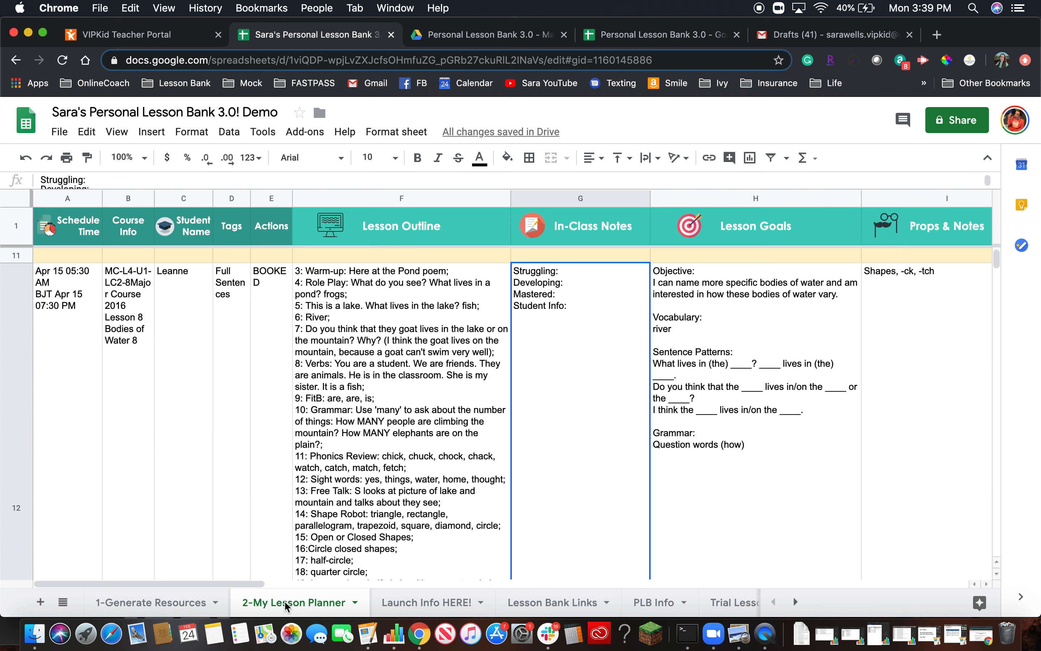
{"action": "left_click", "coordinate": [121, 196]}
{"action": "right_click", "coordinate": [120, 193]}
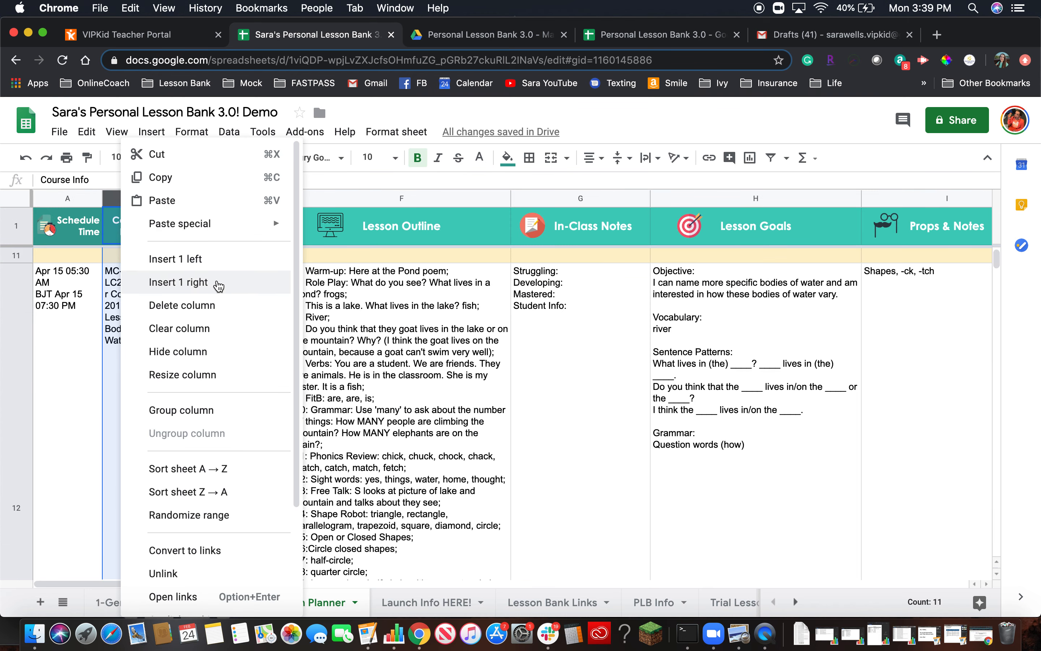
{"action": "left_click", "coordinate": [218, 284]}
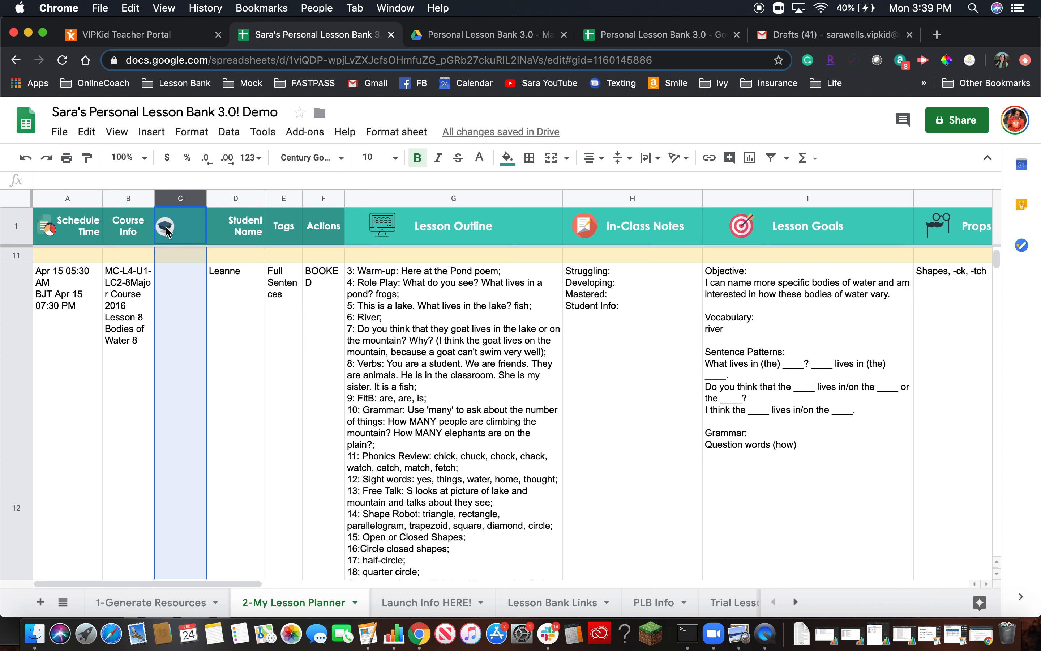
Step: Move the graduation cap icon from the new empty column's header into the Student Name header cell
{"action": "double_click", "coordinate": [218, 298]}
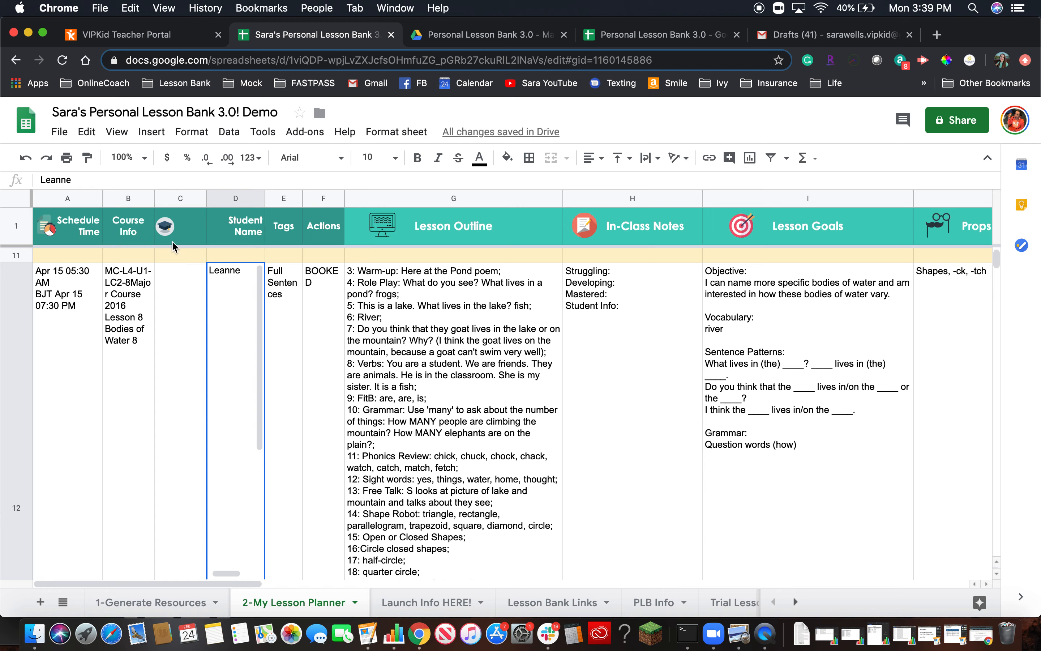
{"action": "left_click", "coordinate": [166, 233]}
{"action": "left_click_drag", "start_coordinate": [166, 235], "coordinate": [219, 233]}
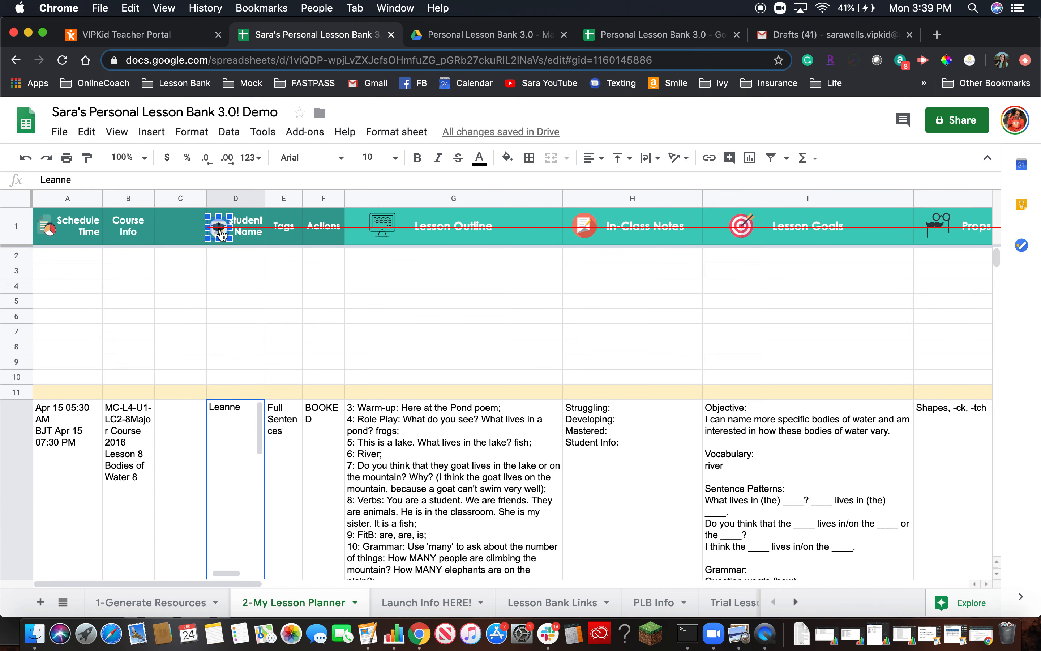
{"action": "left_click", "coordinate": [258, 286]}
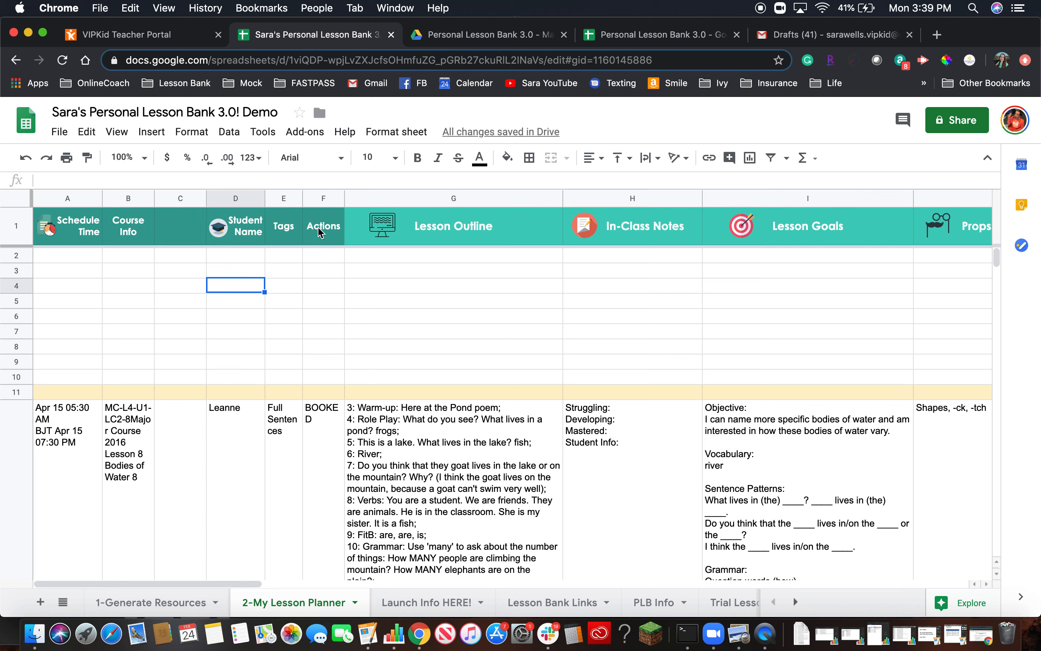
Step: Delete the Actions column from the 2-My Lesson Planner sheet
{"action": "left_click", "coordinate": [319, 196]}
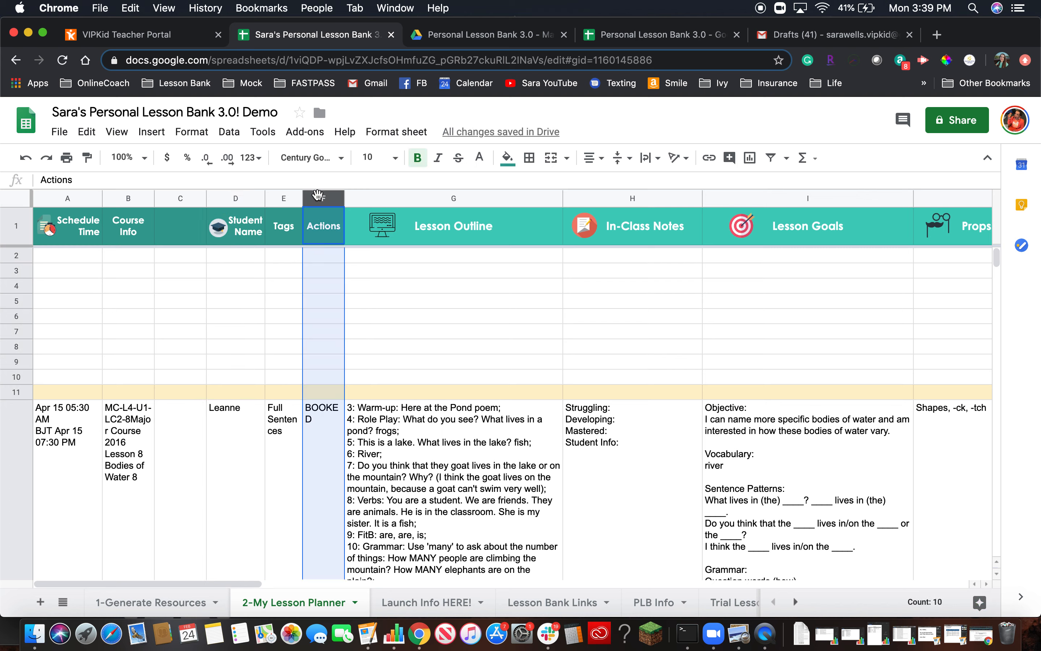
{"action": "right_click", "coordinate": [318, 196]}
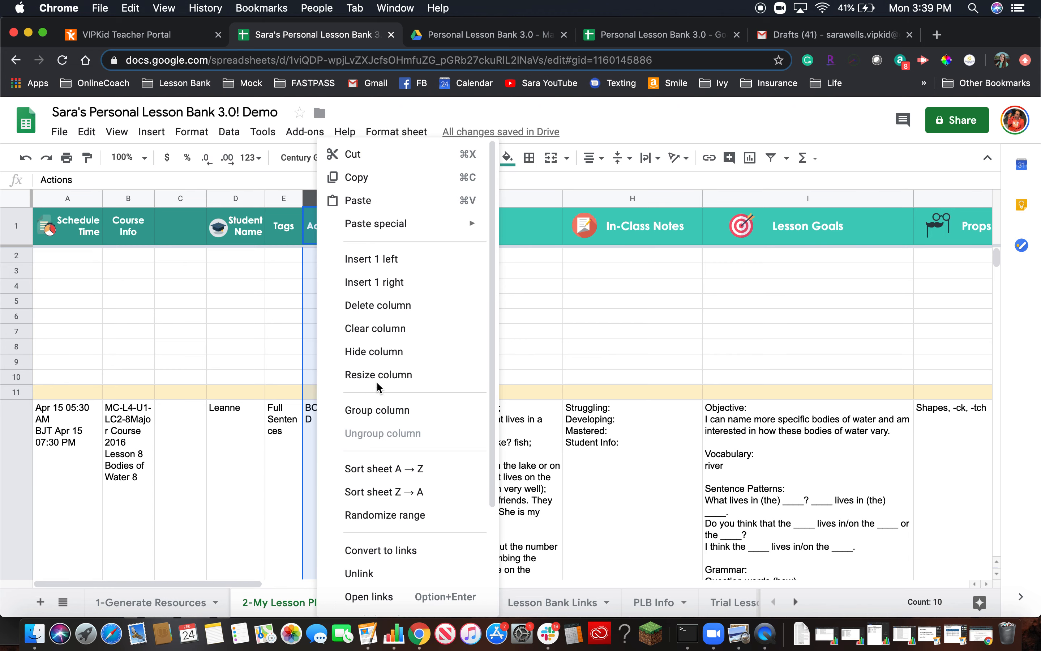
{"action": "left_click", "coordinate": [388, 305]}
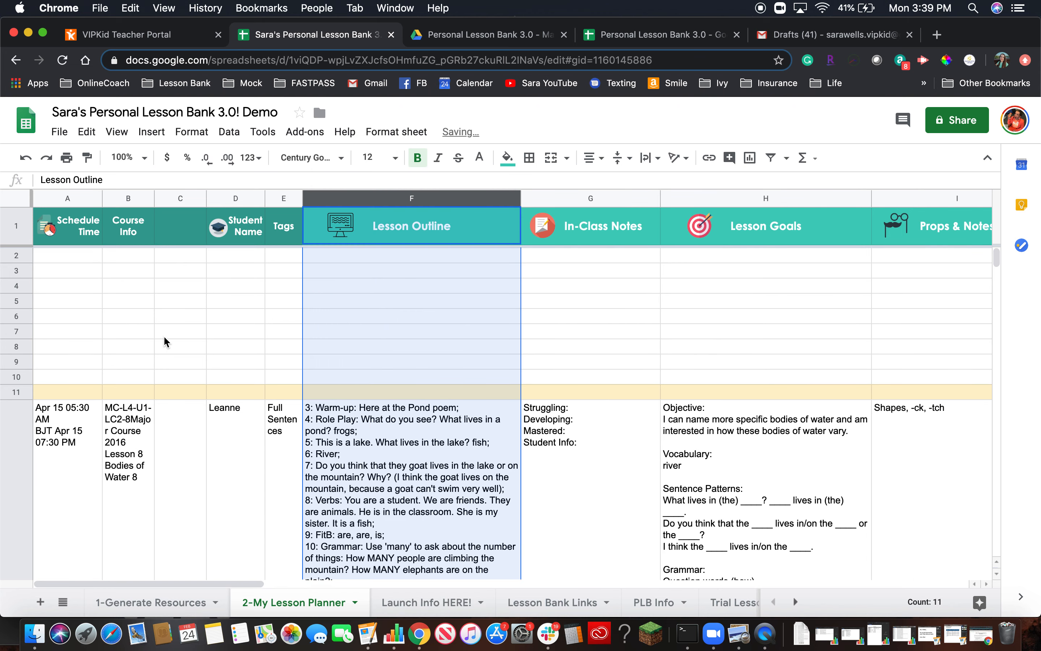
Step: Review both edited sheets, then the copy page and column layout of the Personal Lesson Bank 3.0 template
{"action": "left_click", "coordinate": [206, 603]}
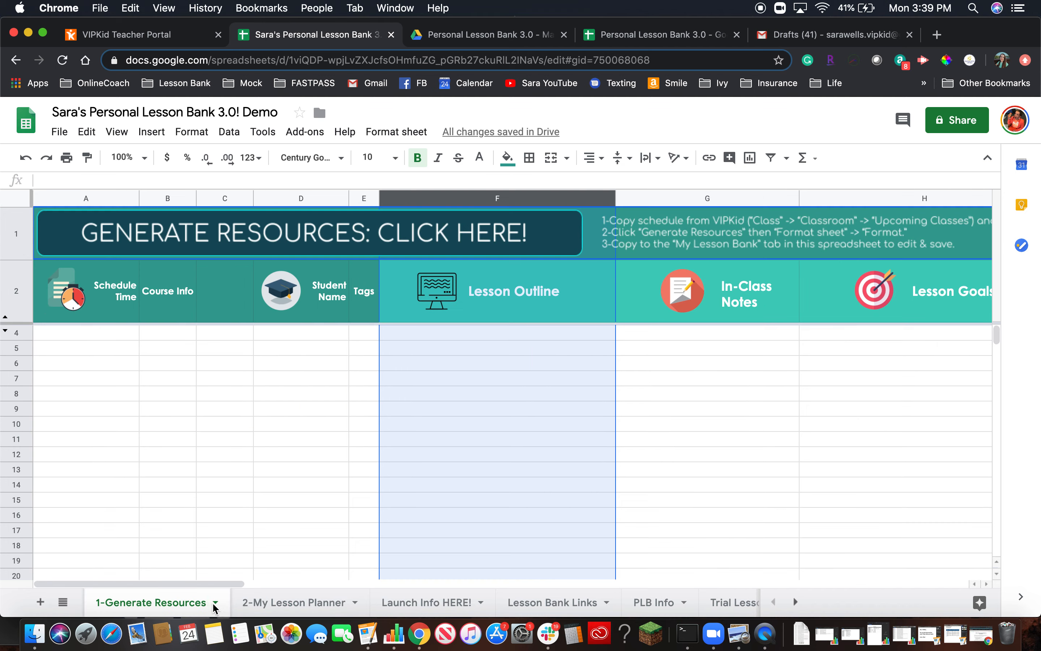
{"action": "left_click", "coordinate": [263, 602]}
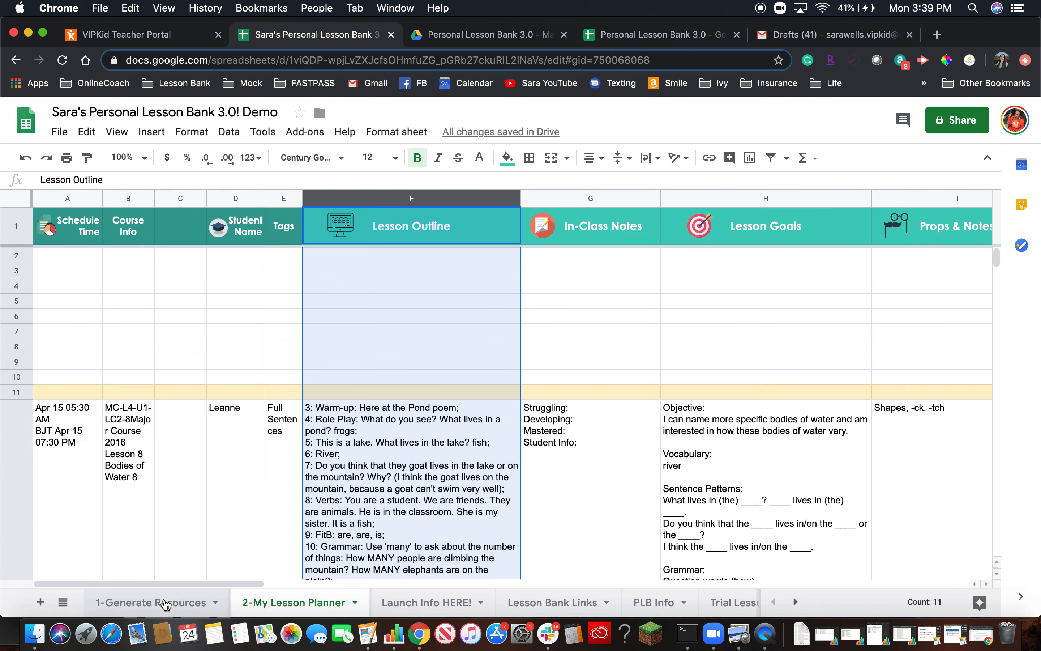
{"action": "left_click", "coordinate": [165, 603]}
{"action": "left_click", "coordinate": [479, 38]}
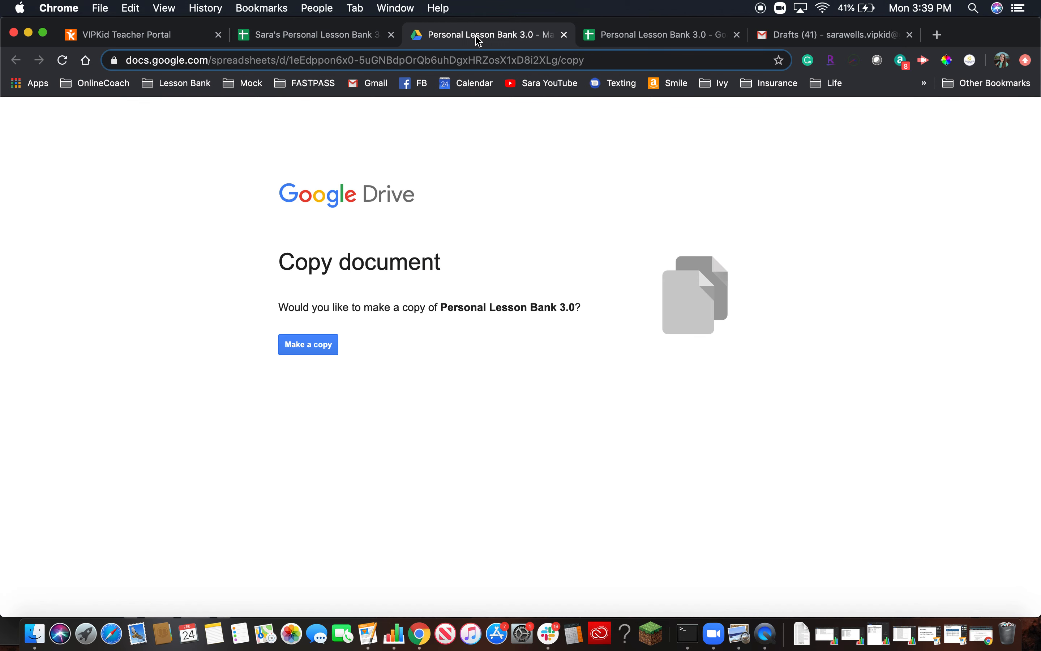
{"action": "left_click", "coordinate": [625, 43]}
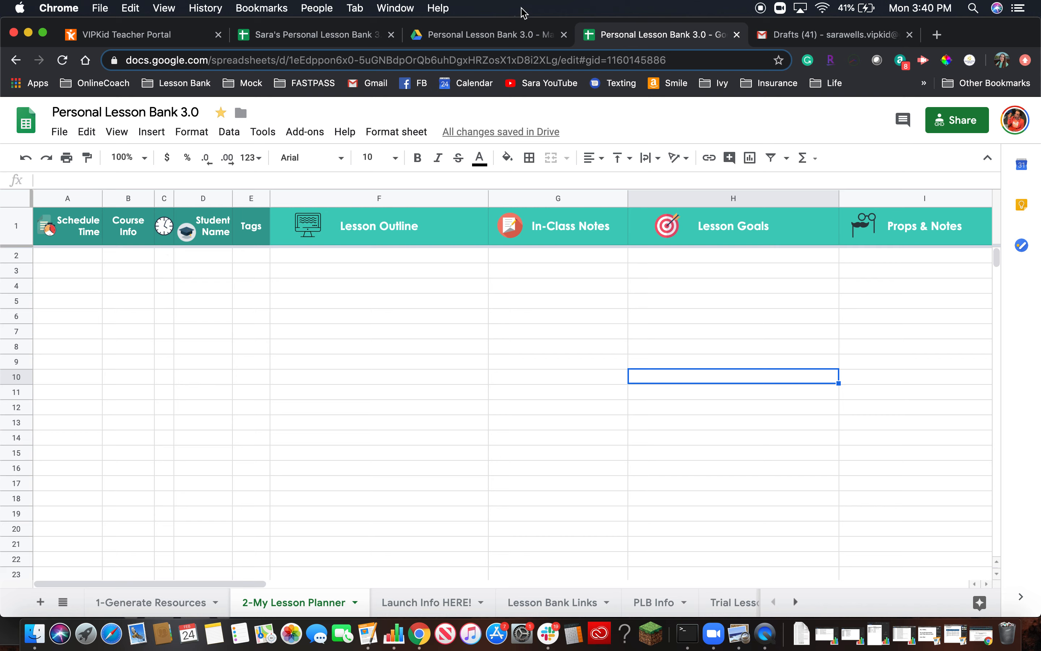
{"action": "left_click", "coordinate": [511, 34]}
Step: In the demo spreadsheet's 1-Generate Resources sheet, enter the header Duration in cell C2 and align it vertically to the middle
{"action": "left_click", "coordinate": [331, 38]}
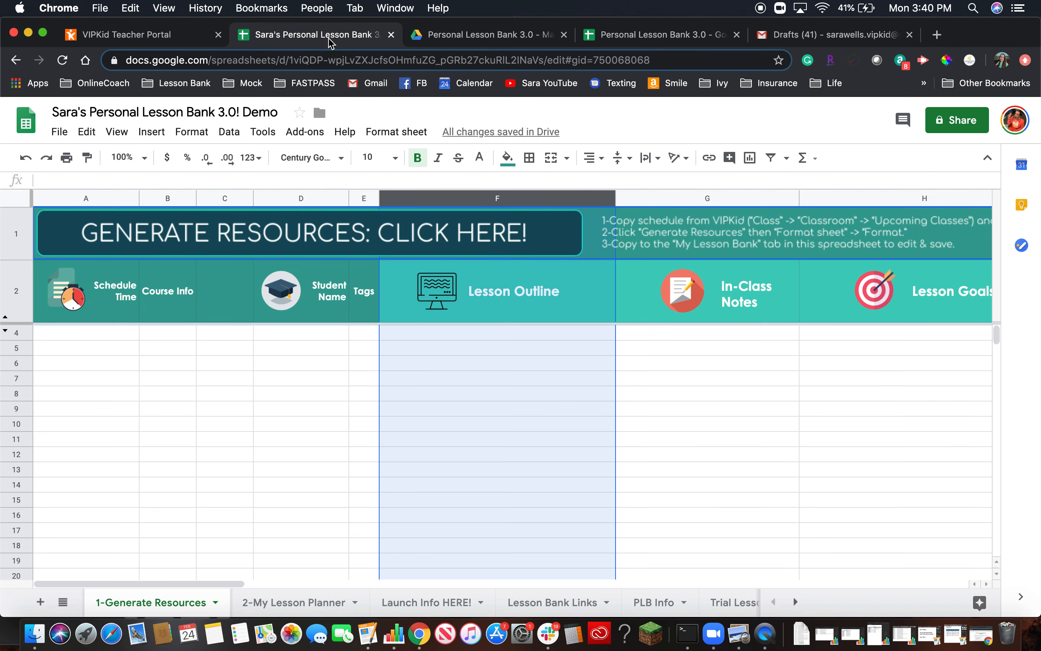
{"action": "double_click", "coordinate": [221, 303]}
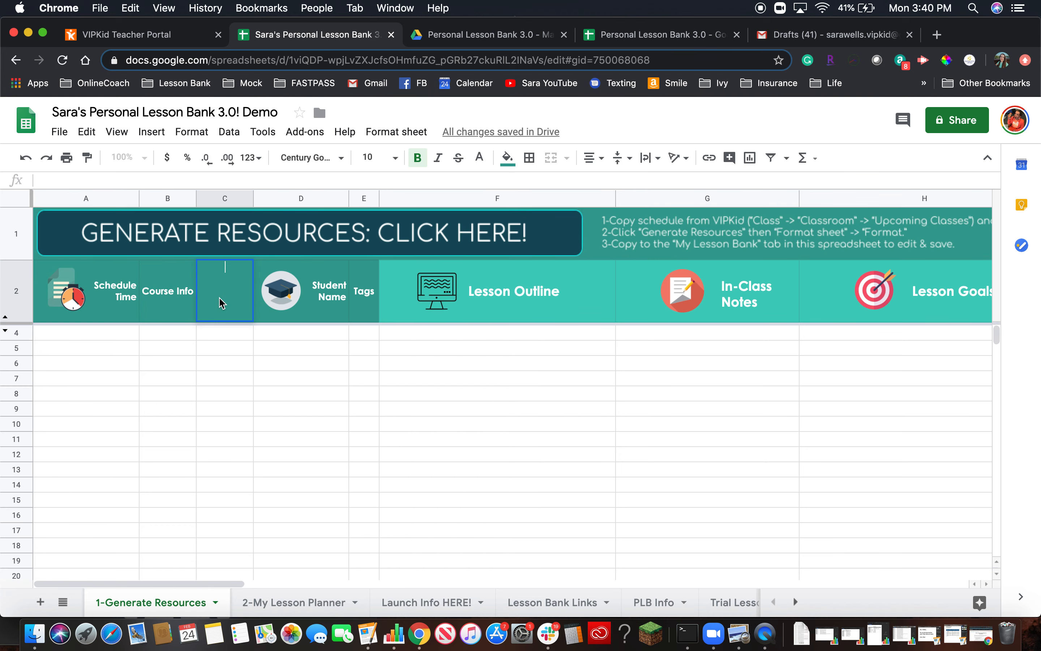
{"action": "type", "text": "Duration"}
{"action": "left_click", "coordinate": [619, 159]}
{"action": "left_click", "coordinate": [638, 183]}
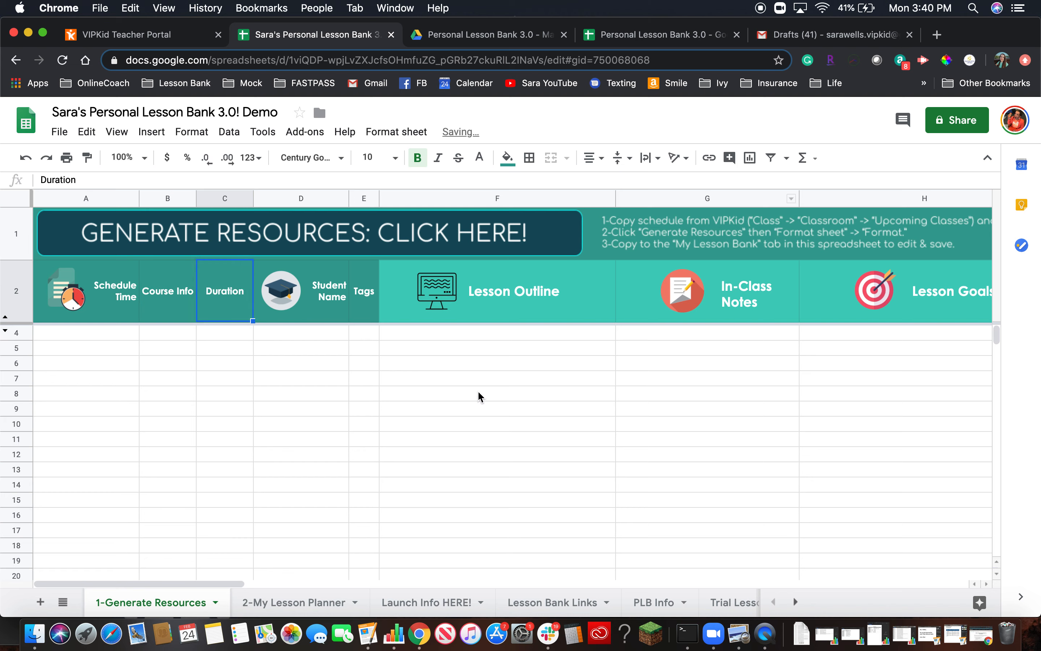
{"action": "left_click", "coordinate": [477, 394]}
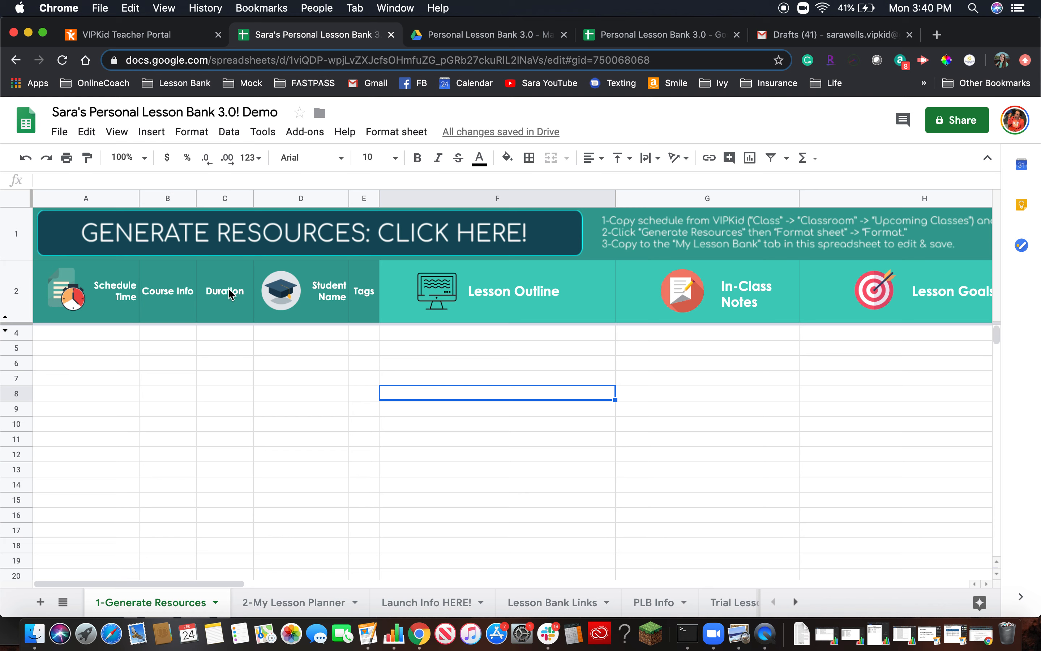
Step: Enter the header Duration in cell C1 of the 2-My Lesson Planner sheet
{"action": "left_click", "coordinate": [292, 603]}
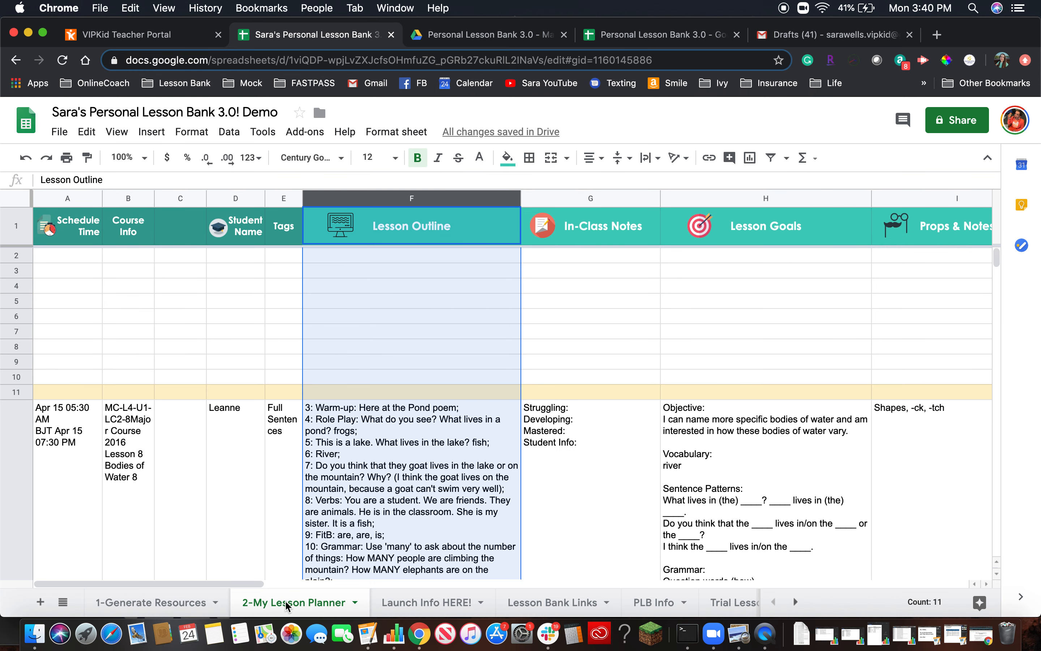
{"action": "left_click", "coordinate": [167, 237]}
{"action": "type", "text": "Duration"}
{"action": "left_click", "coordinate": [172, 314]}
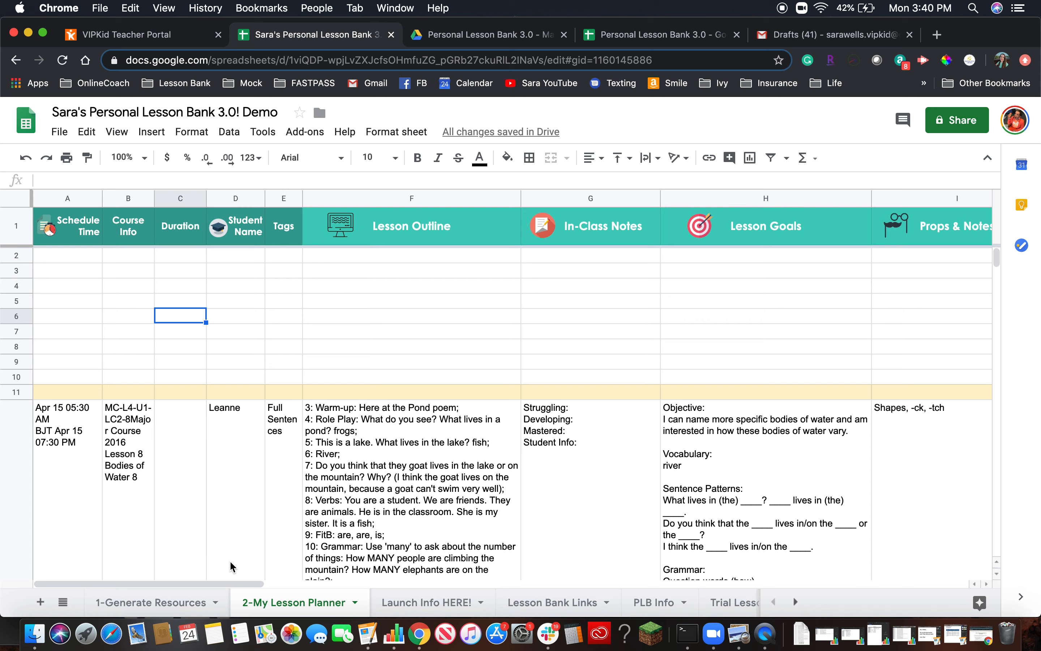
Step: Undo the Duration headers, icon move, and column deletions and insertions on both sheets to restore the original column layout
{"action": "left_click", "coordinate": [146, 605]}
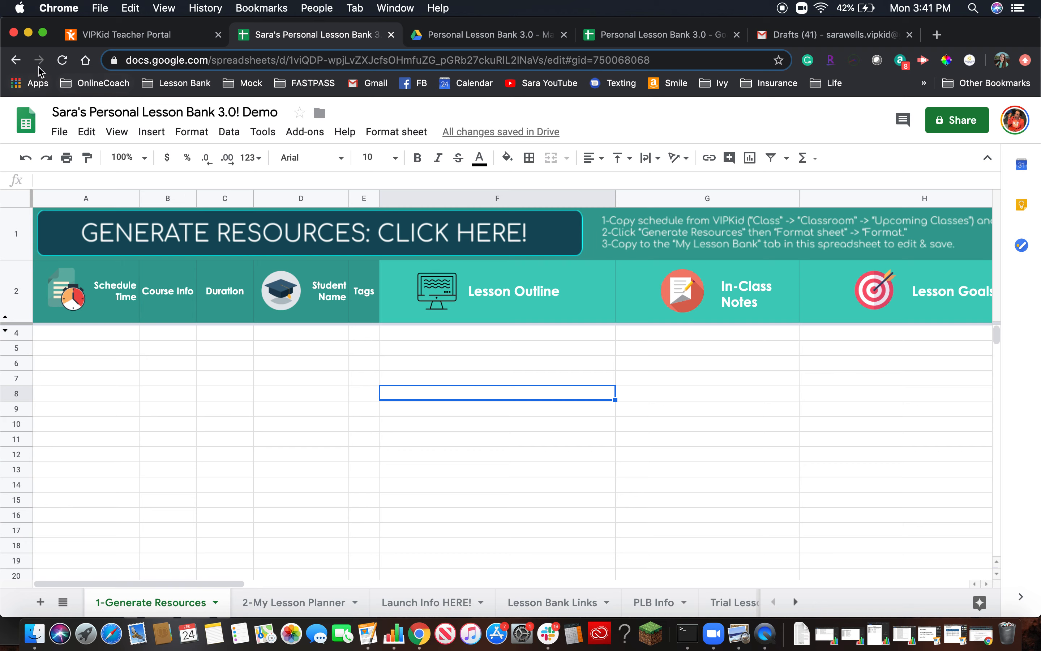
{"action": "left_click", "coordinate": [25, 158]}
{"action": "left_click", "coordinate": [26, 158]}
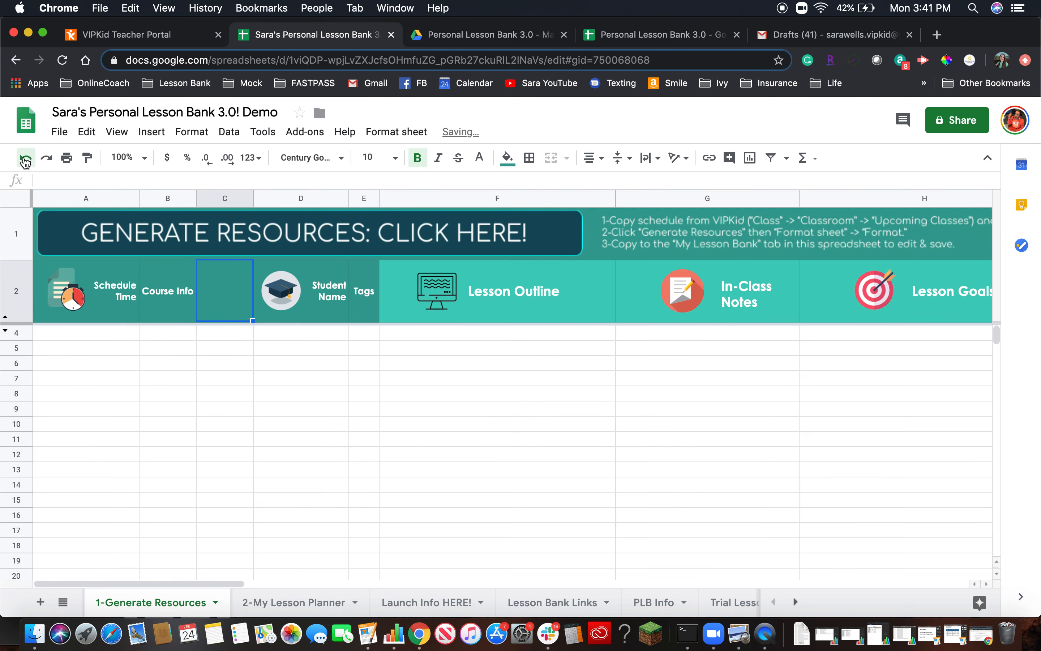
{"action": "left_click", "coordinate": [26, 158]}
{"action": "left_click", "coordinate": [25, 159]}
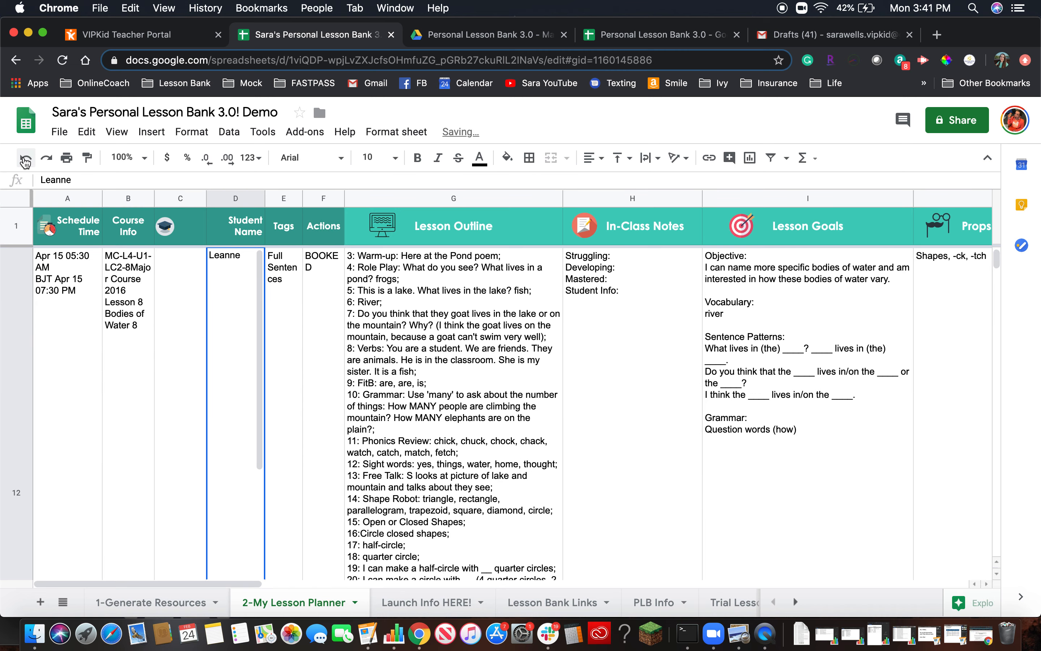
{"action": "left_click", "coordinate": [25, 158]}
{"action": "left_click", "coordinate": [26, 159]}
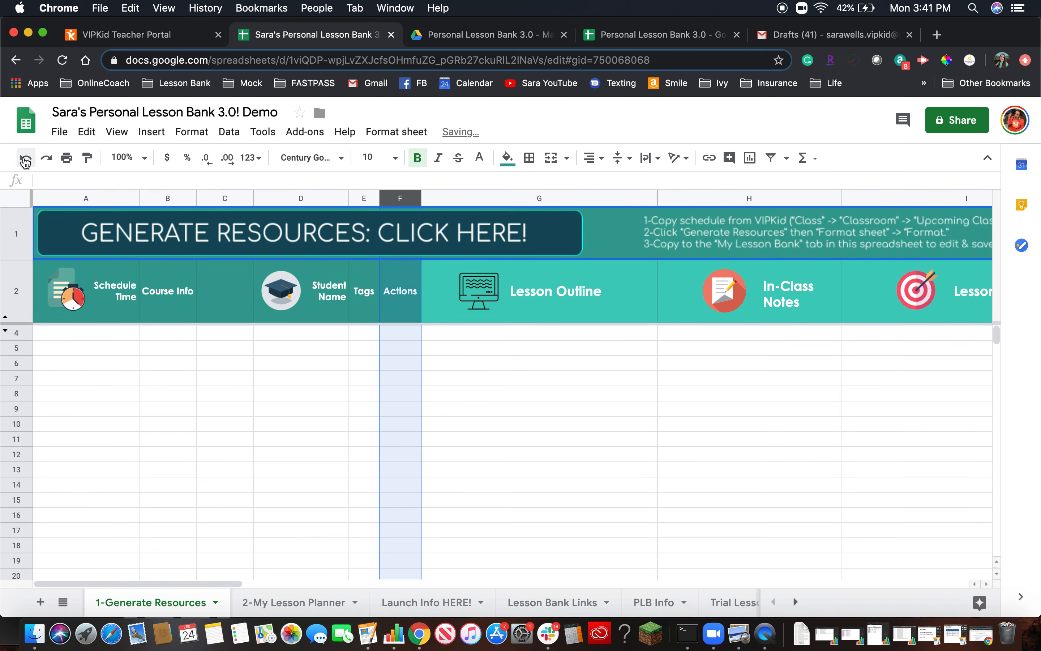
{"action": "left_click", "coordinate": [27, 160]}
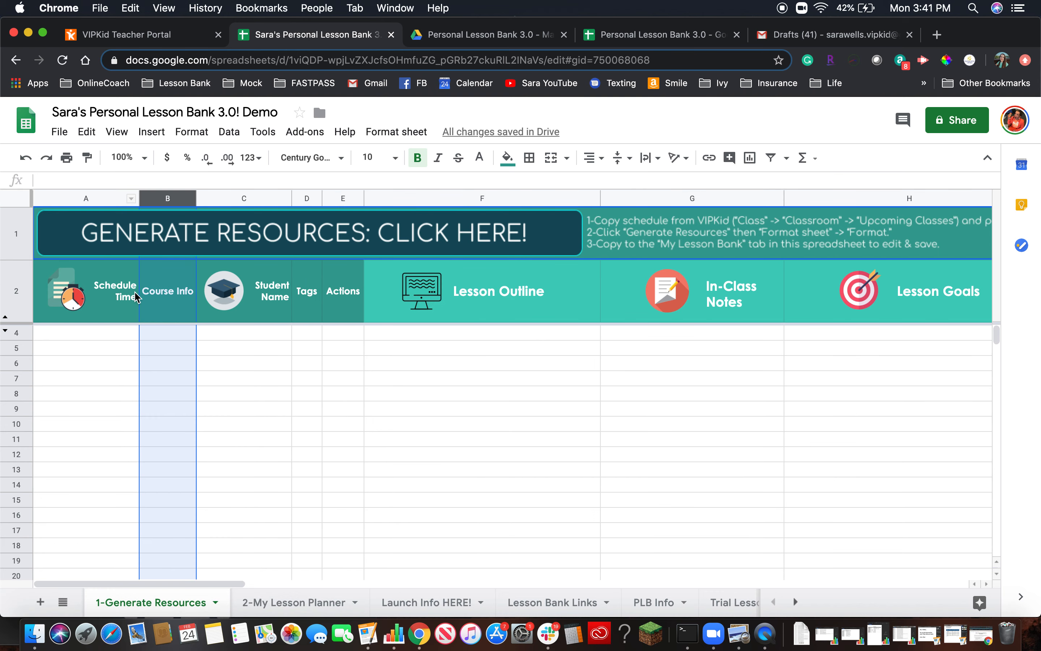
{"action": "left_click", "coordinate": [376, 412]}
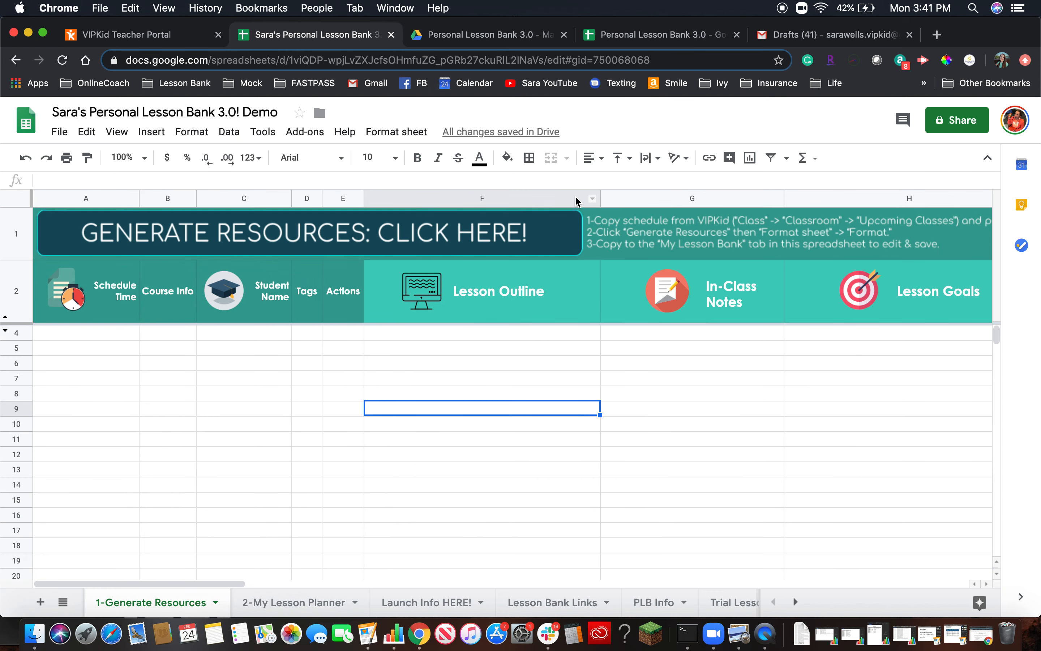
Step: Review the demo's 2-My Lesson Planner sheet, the drafted welcome e-mail, the copy page, and the first two sheets of the Personal Lesson Bank 3.0 template
{"action": "left_click", "coordinate": [275, 603]}
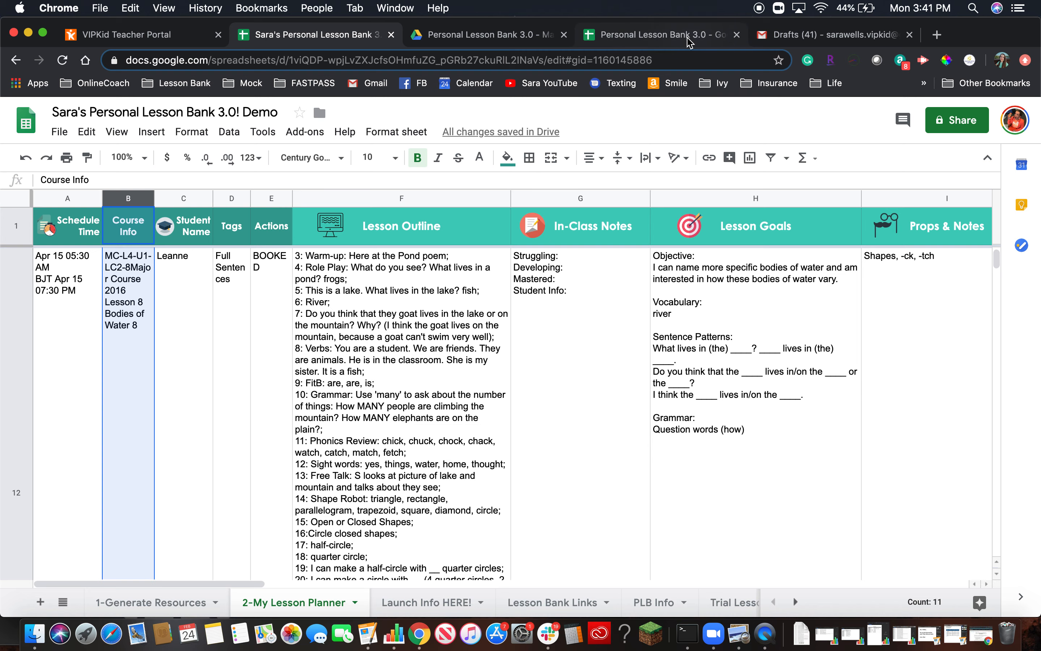
{"action": "left_click", "coordinate": [801, 42]}
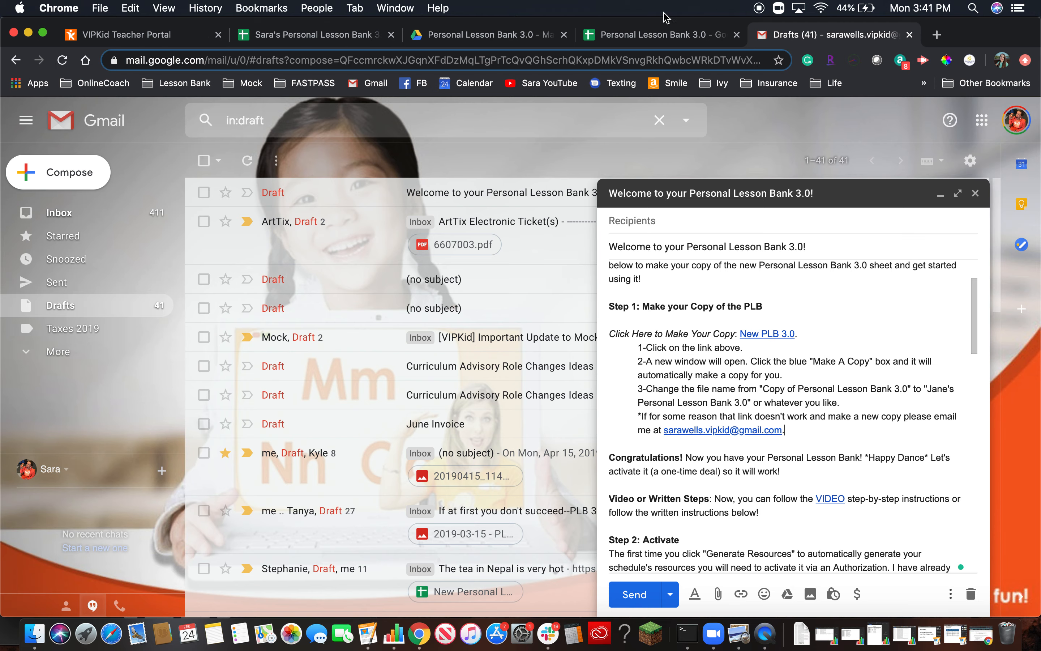
{"action": "left_click", "coordinate": [270, 43]}
{"action": "left_click", "coordinate": [426, 40]}
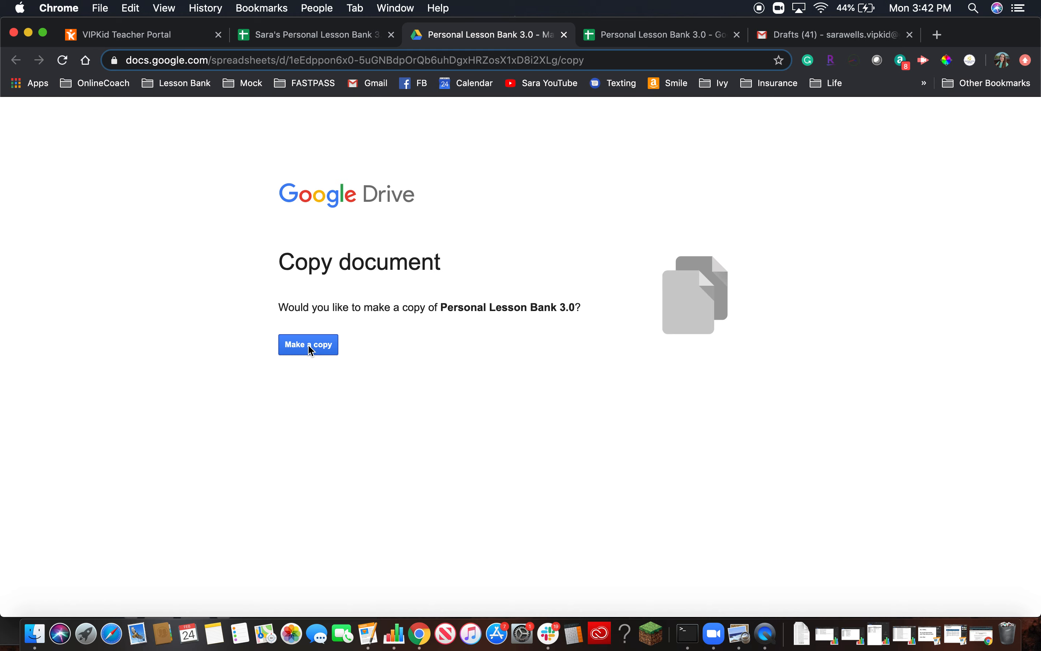
{"action": "left_click", "coordinate": [648, 37]}
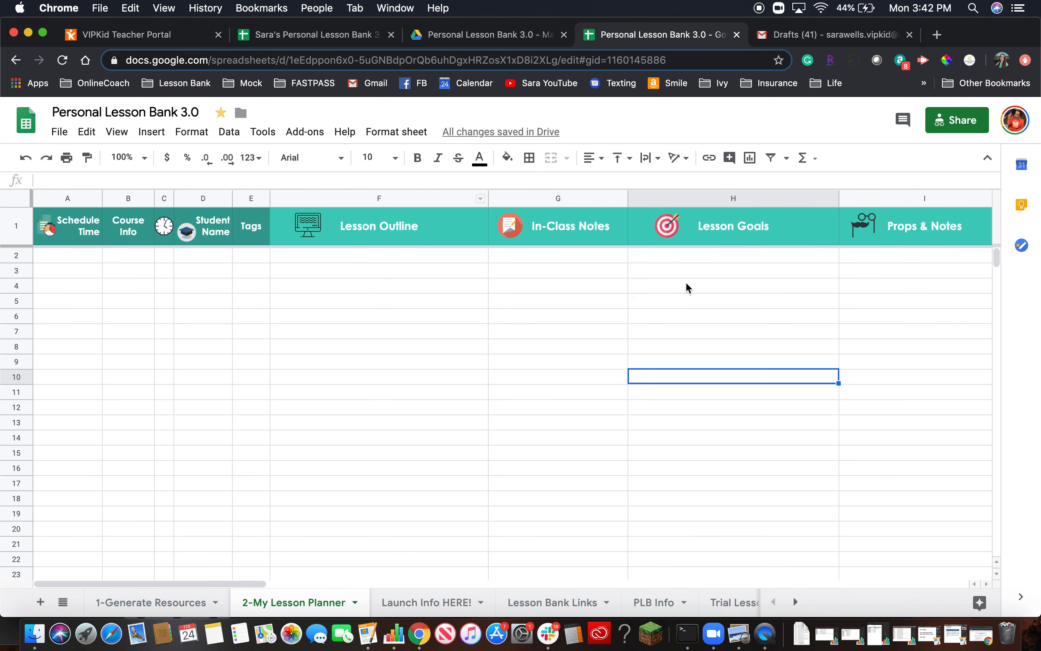
{"action": "left_click", "coordinate": [146, 601]}
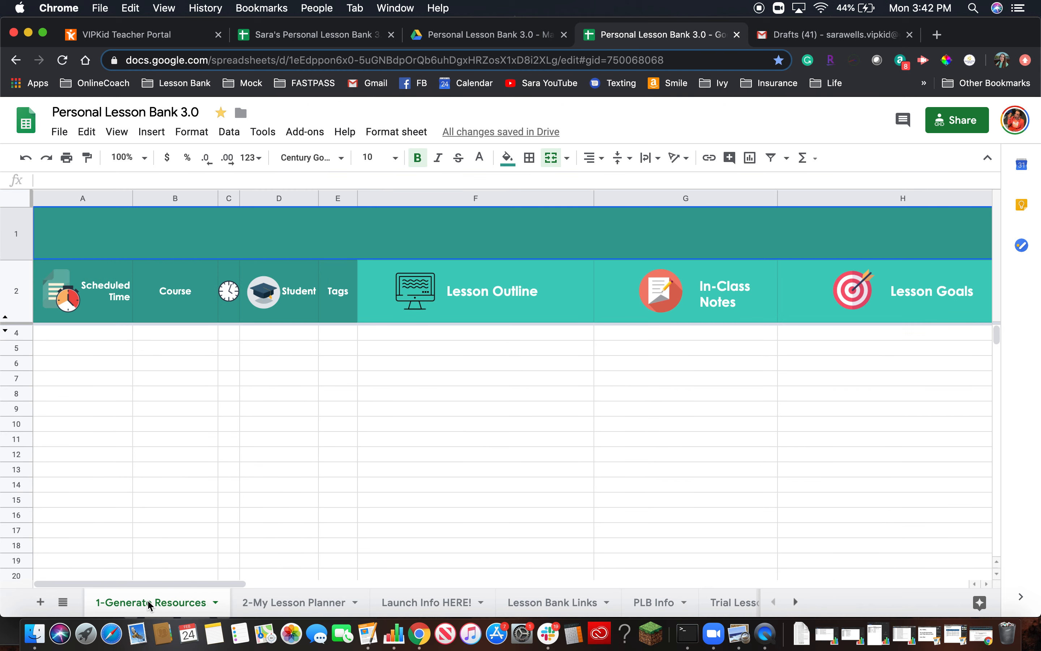
{"action": "left_click", "coordinate": [258, 602]}
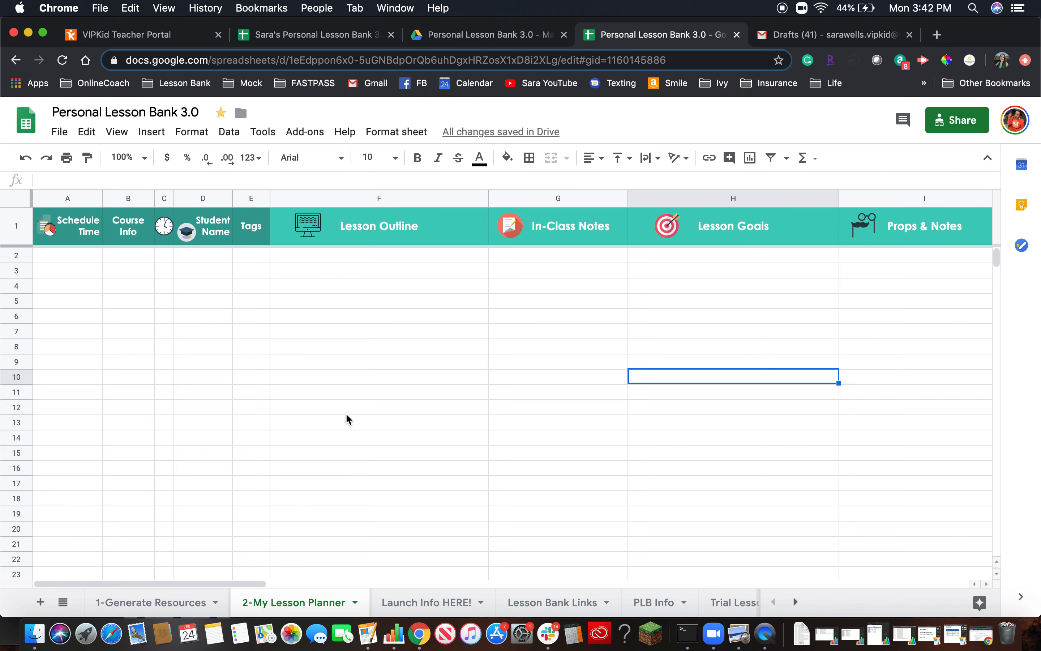
{"action": "left_click", "coordinate": [156, 605]}
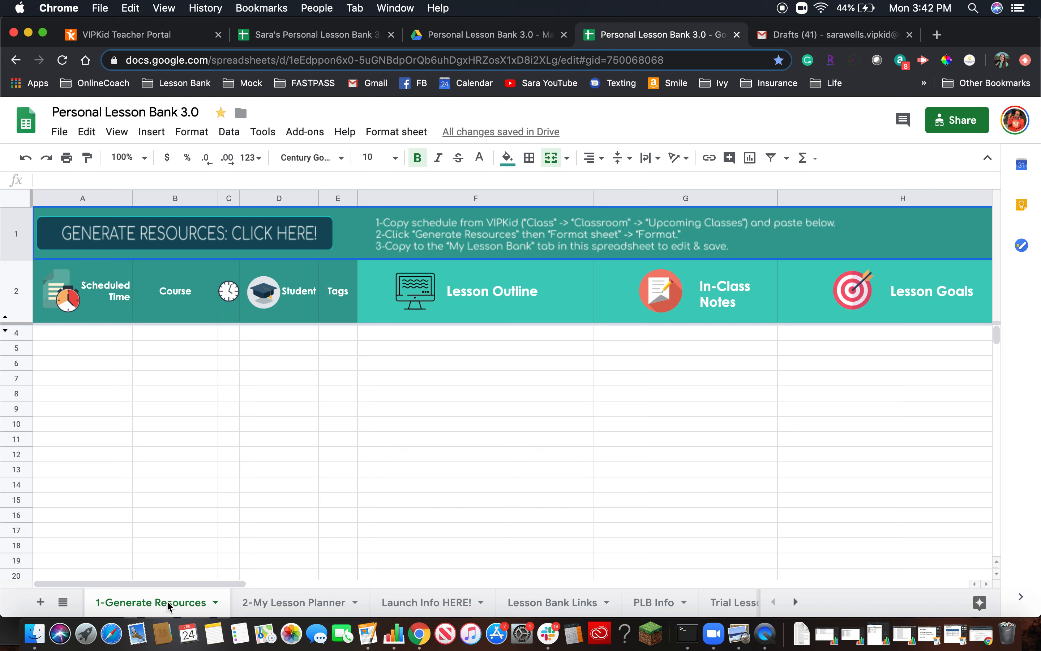
Step: Copy the template's 1-Generate Resources sheet into the existing Personal Lesson Bank 3.0! Demo spreadsheet
{"action": "right_click", "coordinate": [167, 601]}
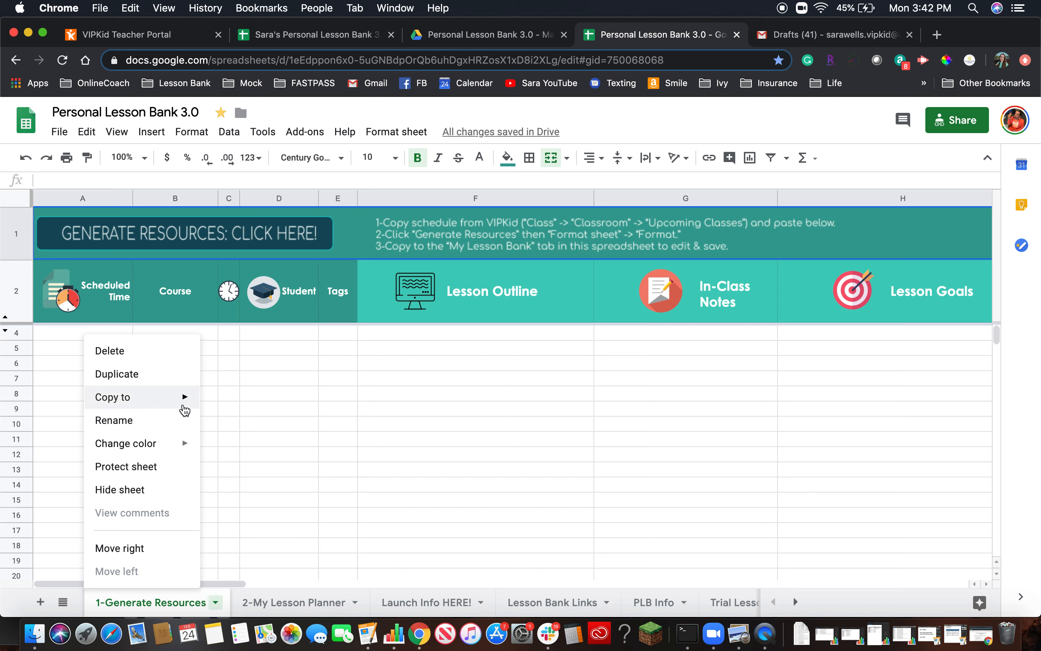
{"action": "mouse_move", "coordinate": [185, 409]}
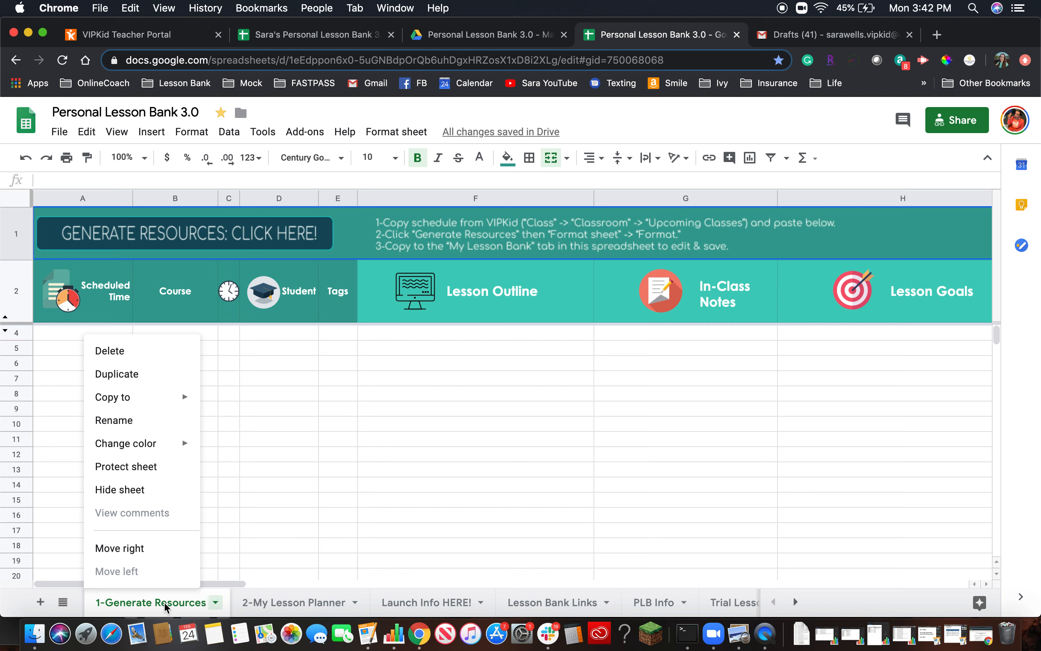
{"action": "left_click", "coordinate": [163, 602]}
{"action": "right_click", "coordinate": [164, 602]}
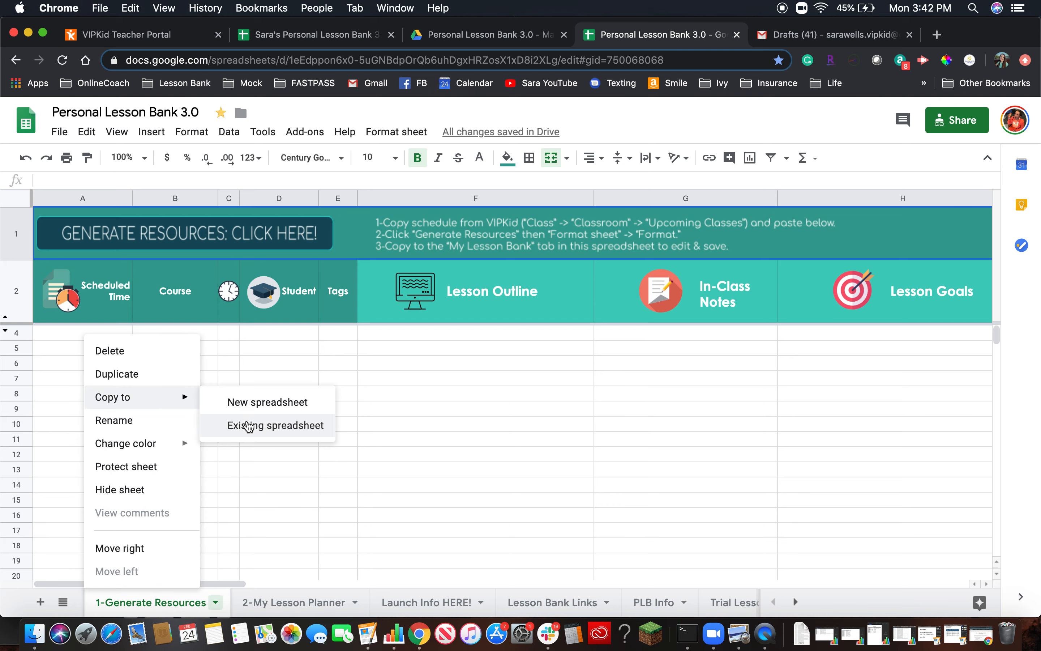
{"action": "left_click", "coordinate": [248, 425]}
{"action": "left_click", "coordinate": [207, 235]}
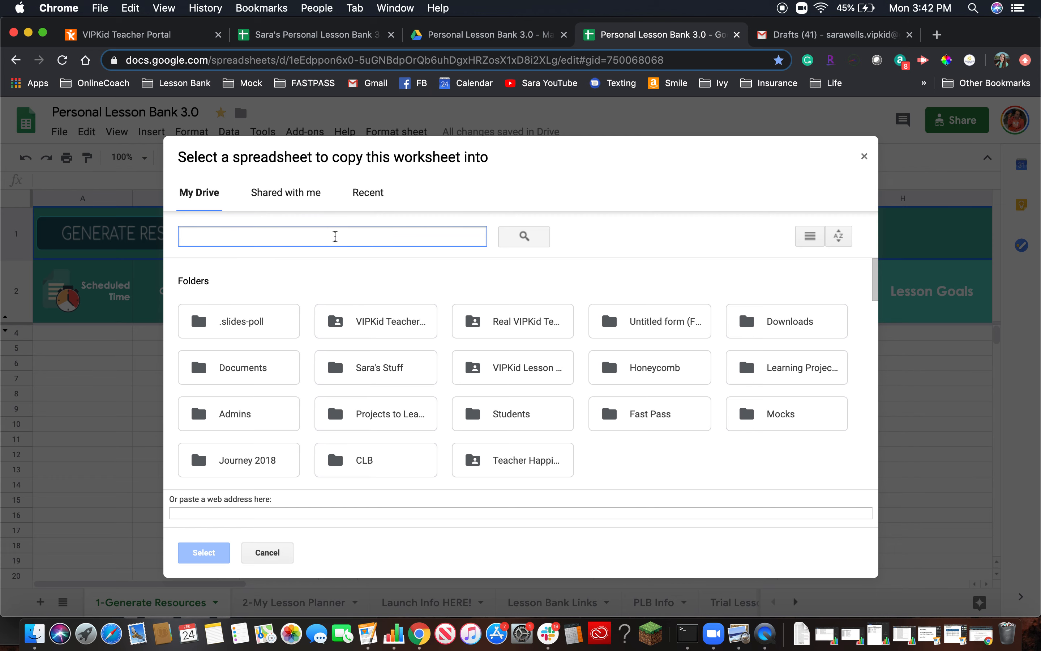
{"action": "type", "text": "Sar"}
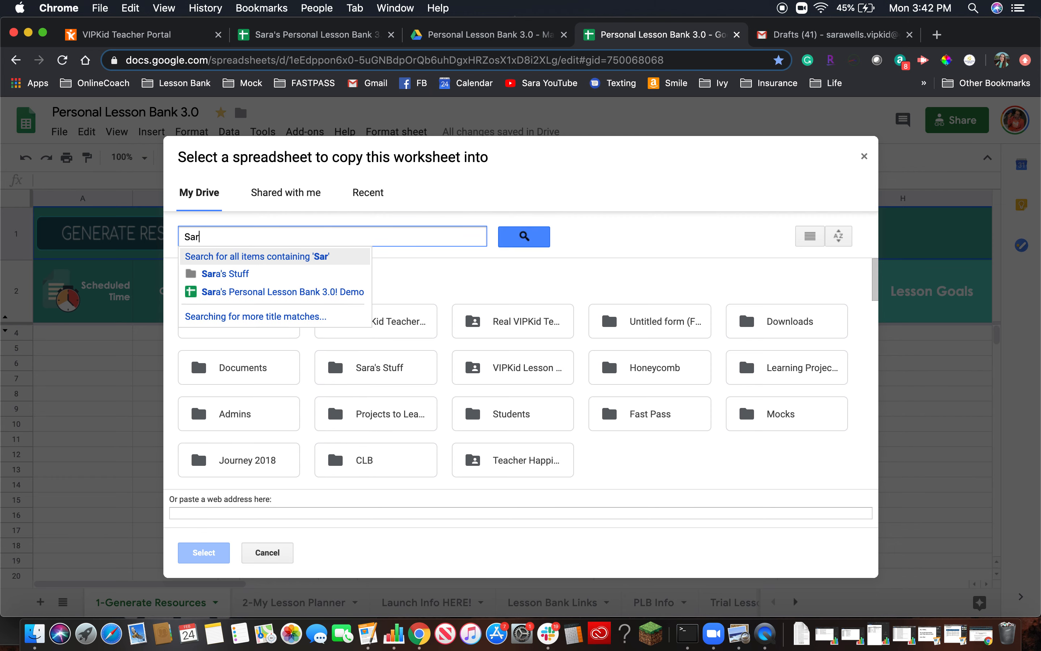
{"action": "type", "text": "a's"}
{"action": "left_click", "coordinate": [336, 293]}
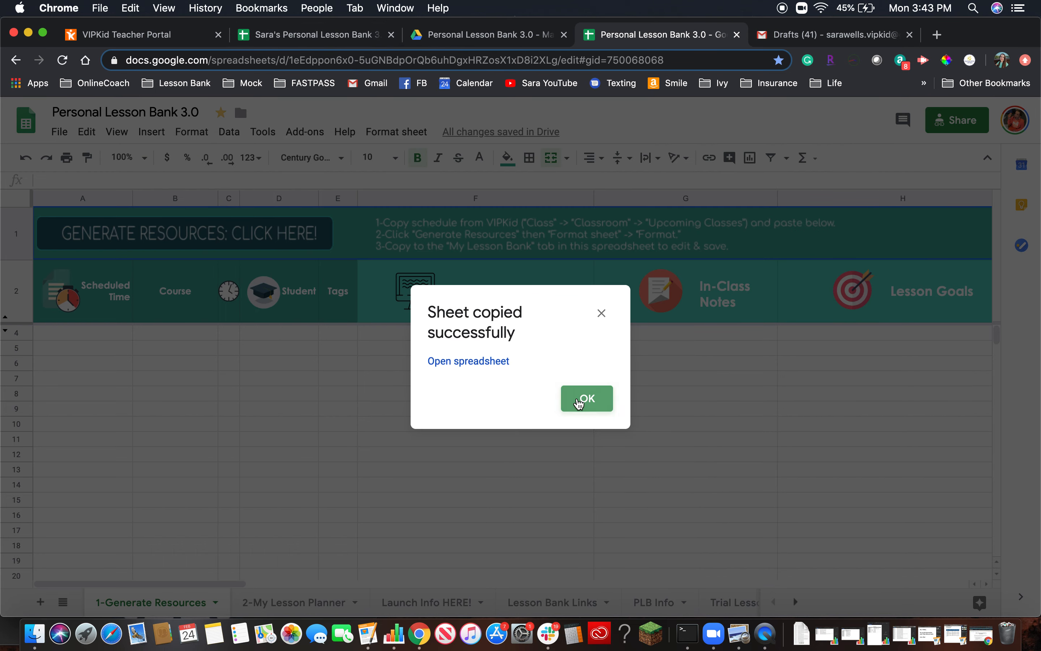
{"action": "left_click", "coordinate": [583, 398]}
Step: In the demo spreadsheet, move the Copy of 1-Generate Resources sheet to the first position, before the original 1-Generate Resources sheet
{"action": "left_click", "coordinate": [347, 38]}
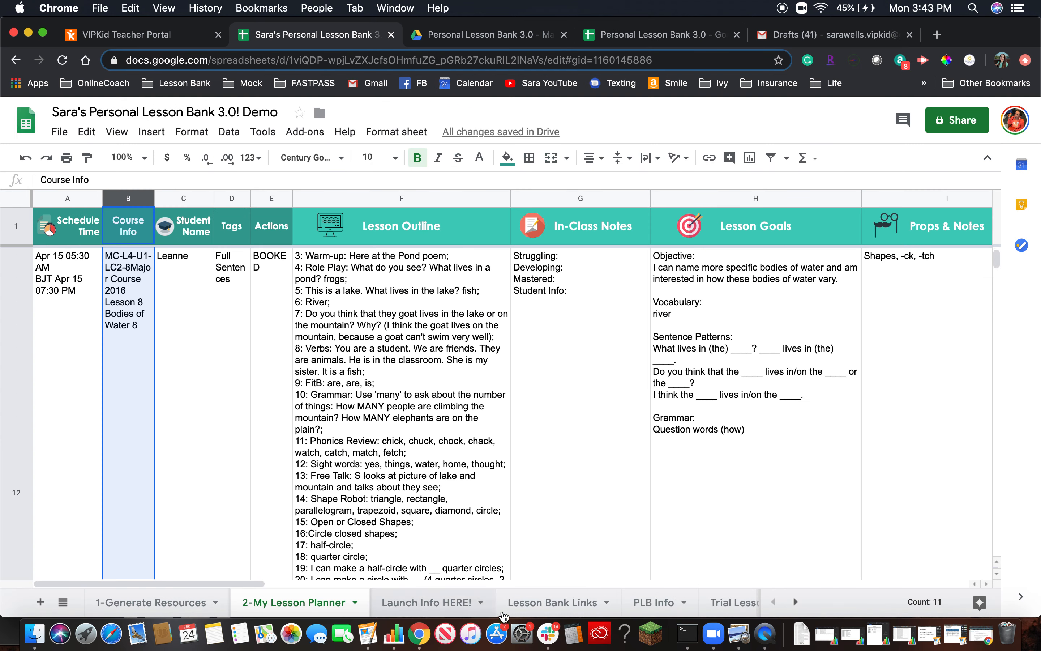
{"action": "left_click", "coordinate": [796, 602]}
{"action": "left_click", "coordinate": [796, 602]}
{"action": "left_click", "coordinate": [795, 602]}
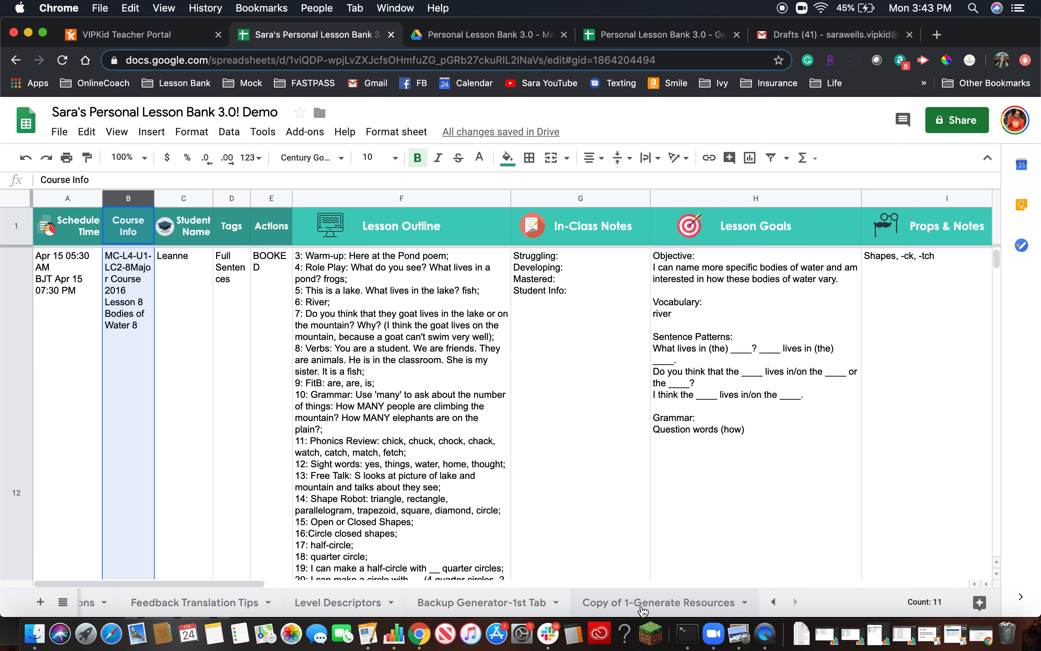
{"action": "left_click", "coordinate": [641, 603]}
{"action": "left_click_drag", "start_coordinate": [484, 599], "coordinate": [35, 603]}
{"action": "left_click_drag", "start_coordinate": [170, 597], "coordinate": [106, 601]}
Step: Try to rename the copied sheet as 1-Generate Resources by removing the Copy of prefix
{"action": "double_click", "coordinate": [129, 601]}
{"action": "left_click", "coordinate": [139, 605]}
{"action": "key", "text": "BackSpace"}
{"action": "key", "text": "BackSpace"}
{"action": "key", "text": "BackSpace"}
{"action": "key", "text": "BackSpace"}
{"action": "key", "text": "BackSpace"}
{"action": "key", "text": "BackSpace"}
{"action": "key", "text": "BackSpace"}
{"action": "key", "text": "BackSpace"}
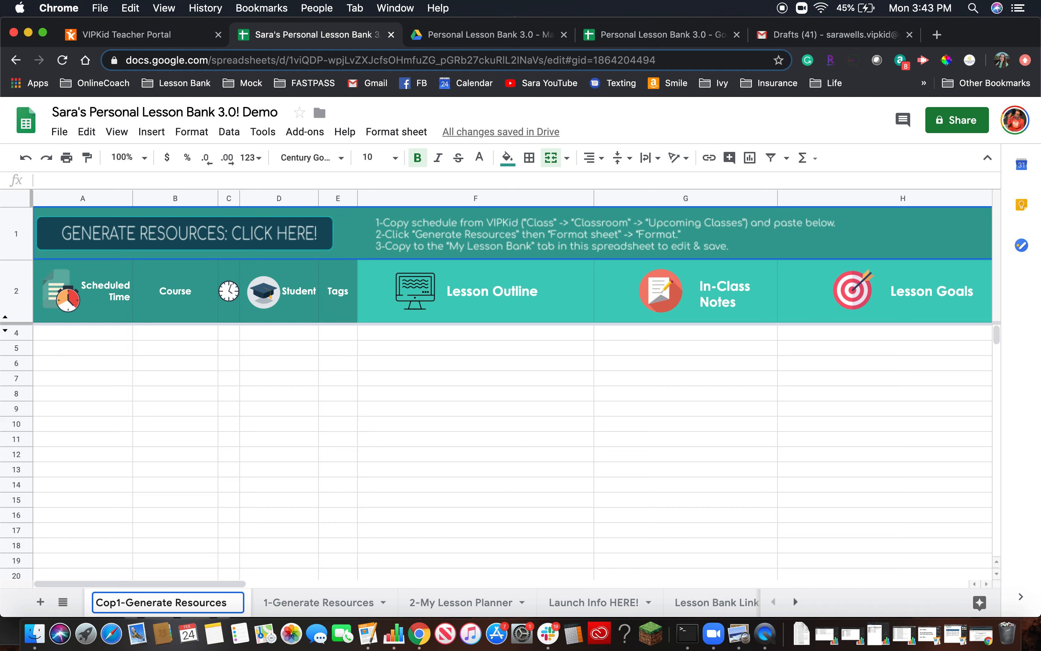
{"action": "left_click", "coordinate": [274, 601]}
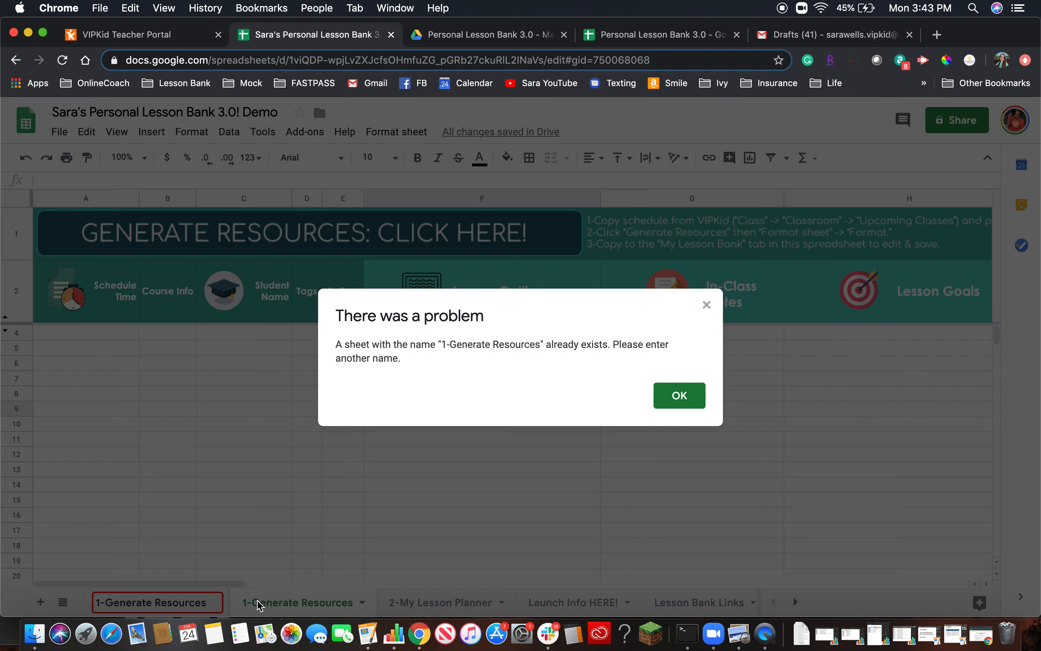
{"action": "left_click", "coordinate": [665, 396]}
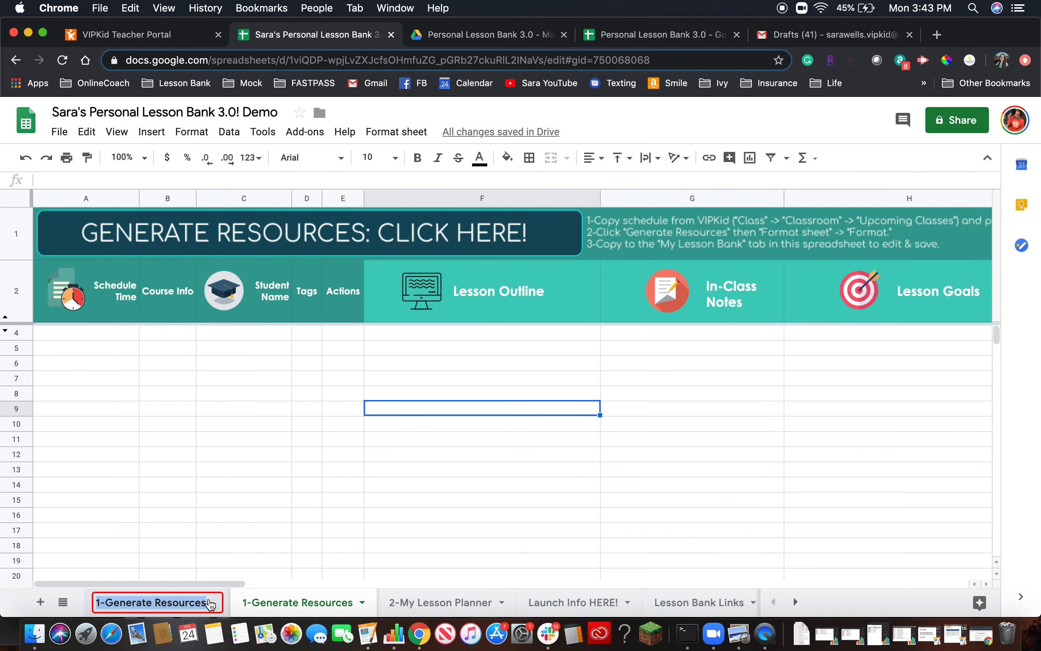
Step: Rename the copied sheet as 1-Generate Resource and delete the original 1-Generate Resources sheet
{"action": "key", "text": "BackSpace"}
{"action": "key", "text": "Return"}
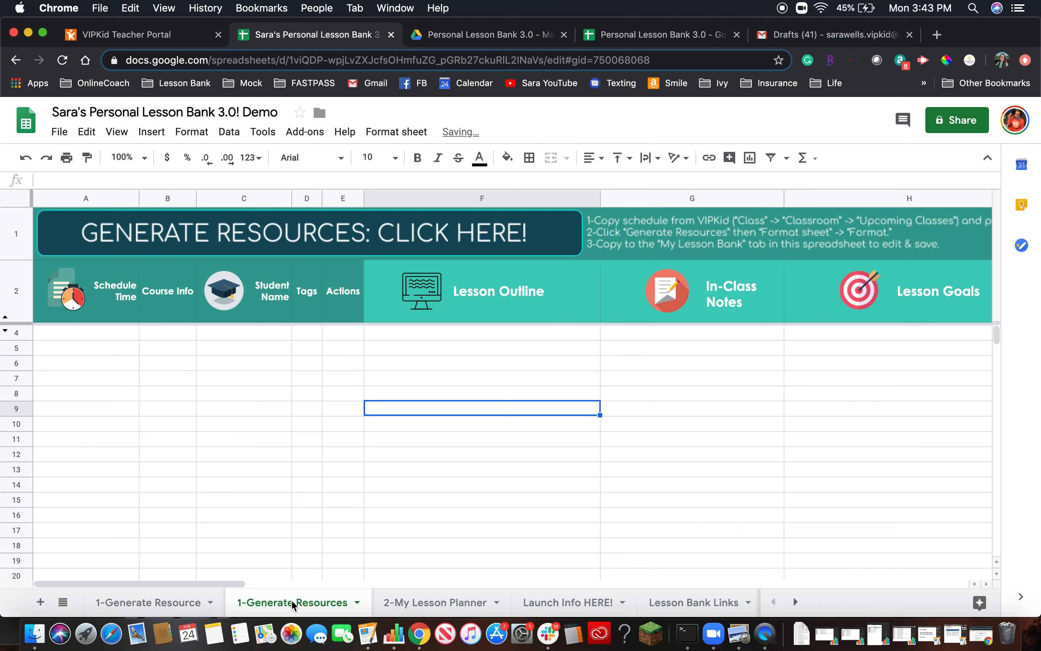
{"action": "right_click", "coordinate": [292, 605]}
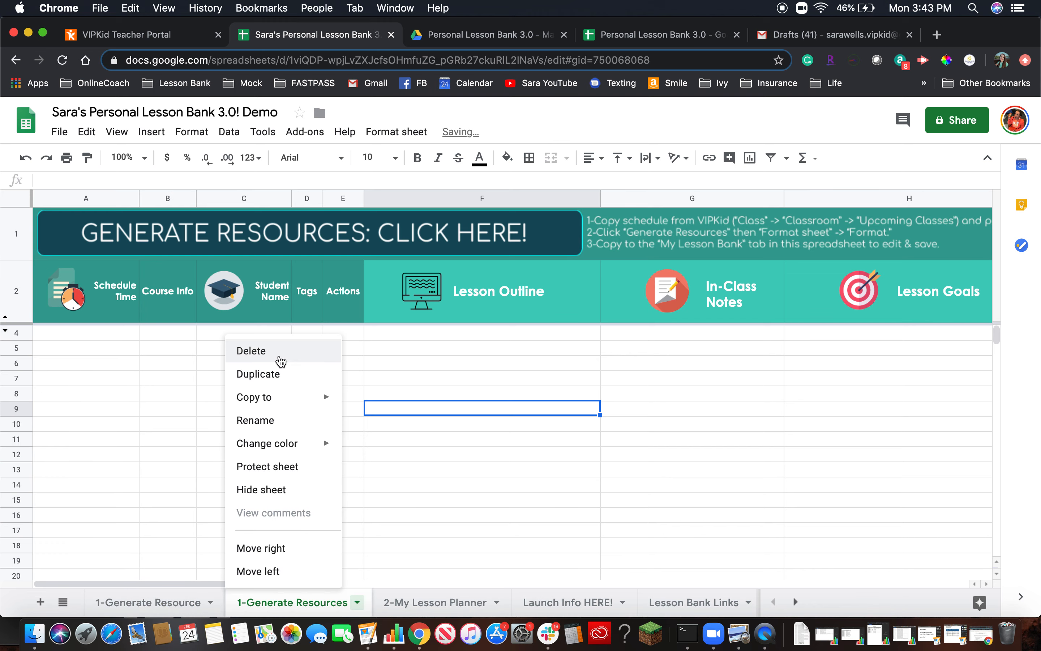
{"action": "left_click", "coordinate": [280, 354]}
{"action": "left_click", "coordinate": [679, 388]}
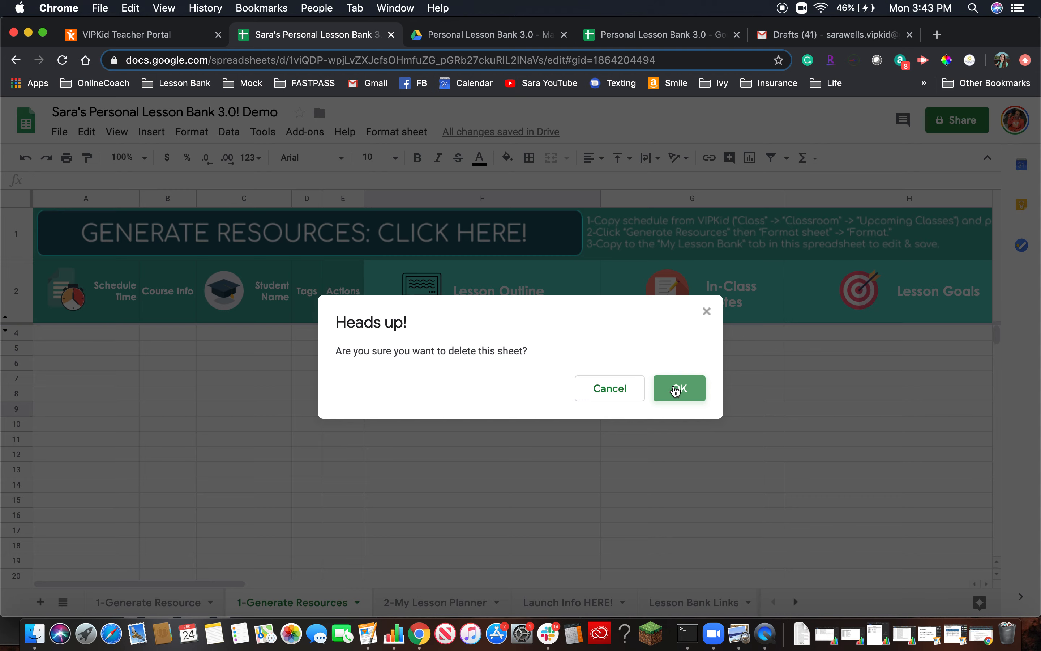
Step: Rename the copied first sheet as 1-Generate Resources
{"action": "double_click", "coordinate": [179, 605]}
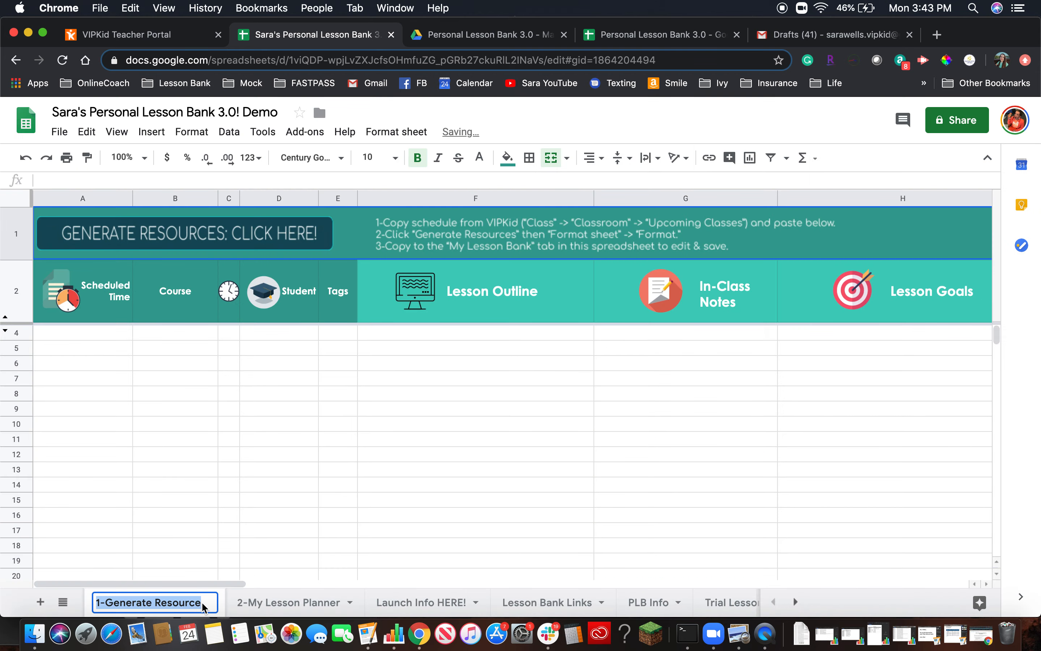
{"action": "left_click", "coordinate": [205, 605]}
{"action": "type", "text": "s"}
{"action": "left_click", "coordinate": [344, 500]}
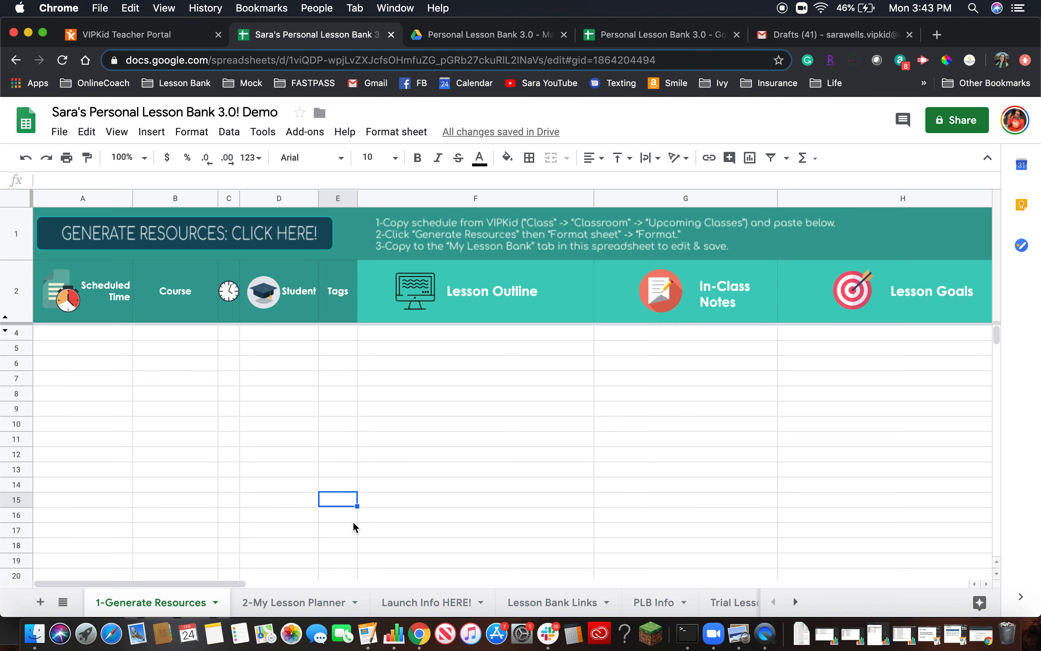
Step: Compare the columns of the demo's 2-My Lesson Planner sheet, the VIPKid All Classes schedule, and the Personal Lesson Bank 3.0 template
{"action": "left_click", "coordinate": [300, 605]}
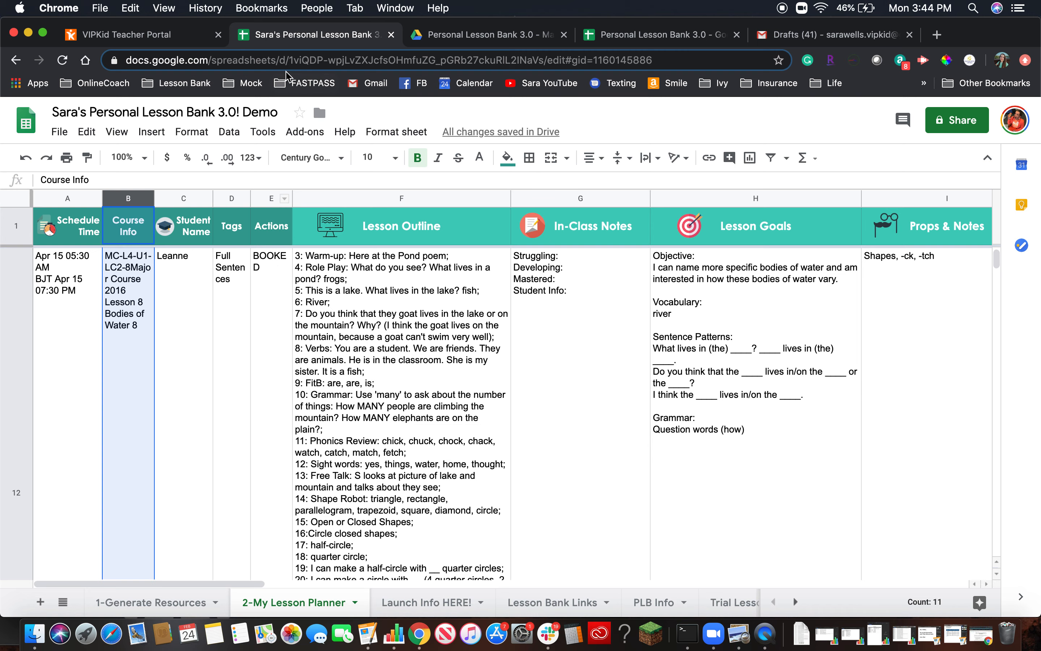
{"action": "left_click", "coordinate": [186, 39]}
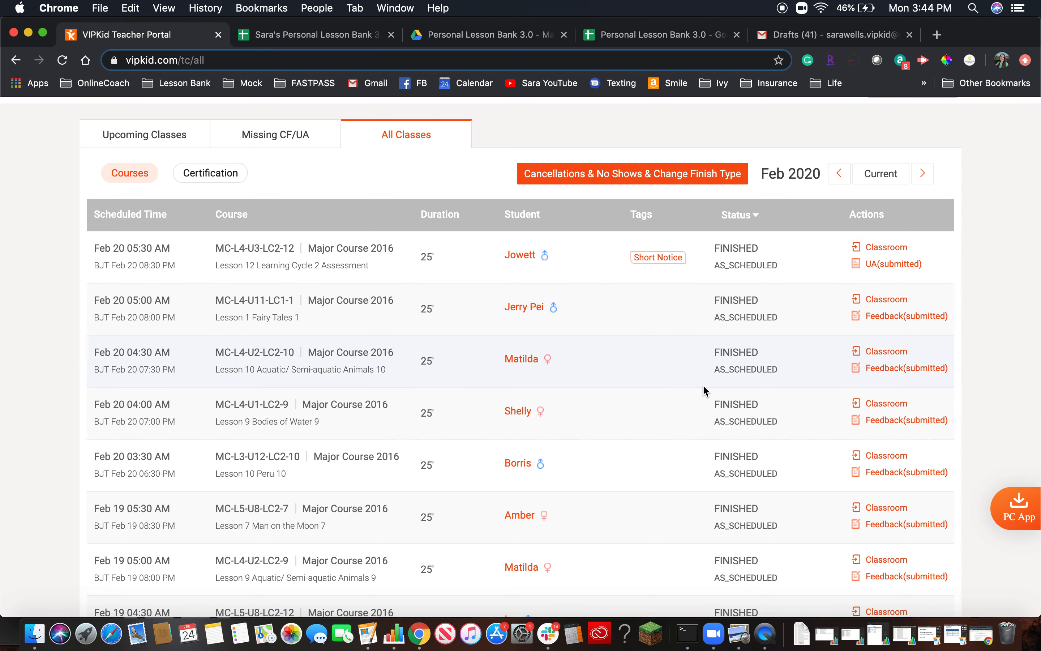
{"action": "mouse_move", "coordinate": [650, 260]}
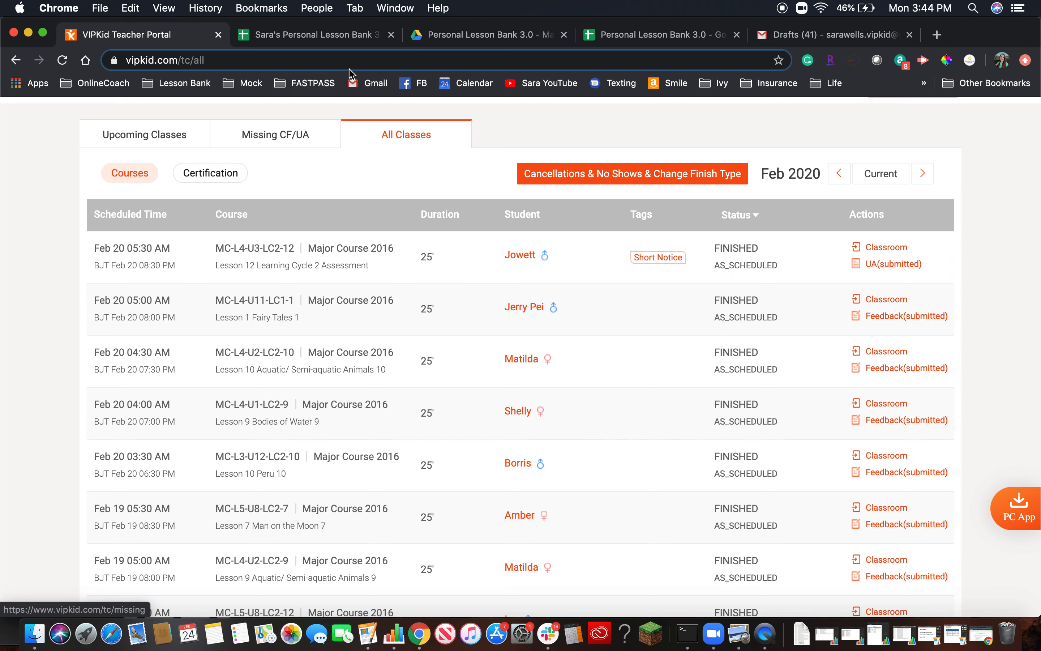
{"action": "left_click", "coordinate": [316, 37]}
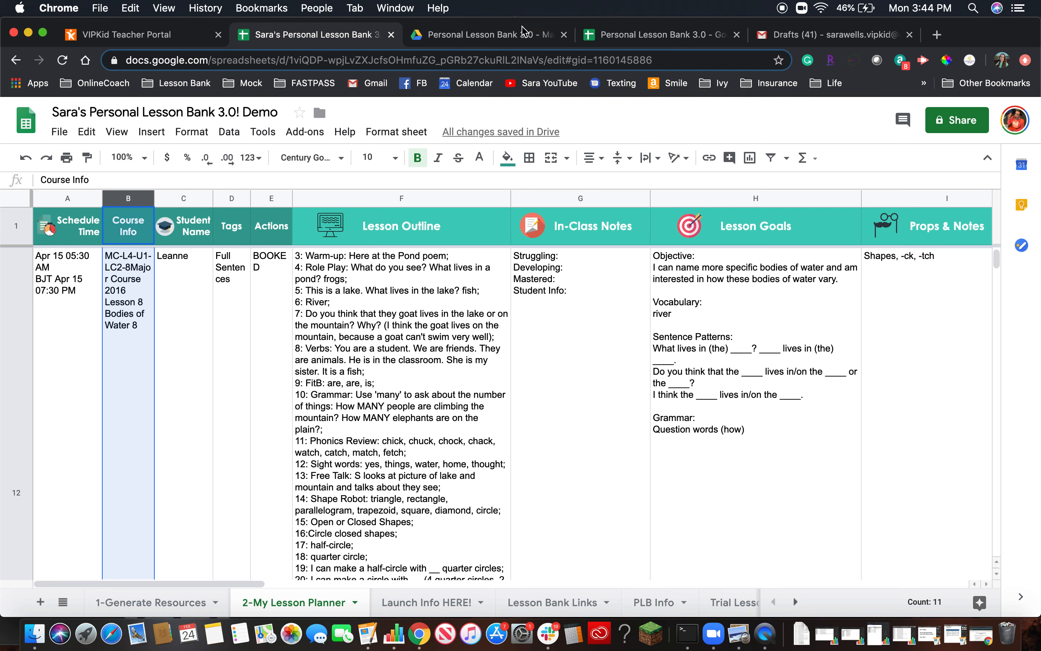
{"action": "left_click", "coordinate": [511, 38]}
{"action": "left_click", "coordinate": [679, 36]}
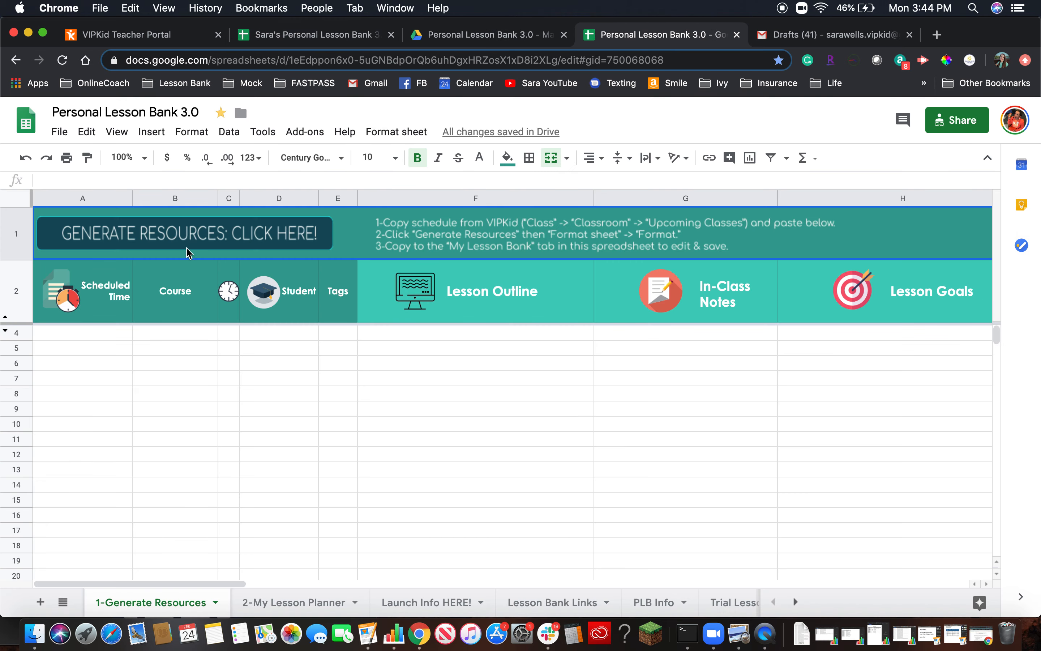
{"action": "left_click", "coordinate": [171, 43]}
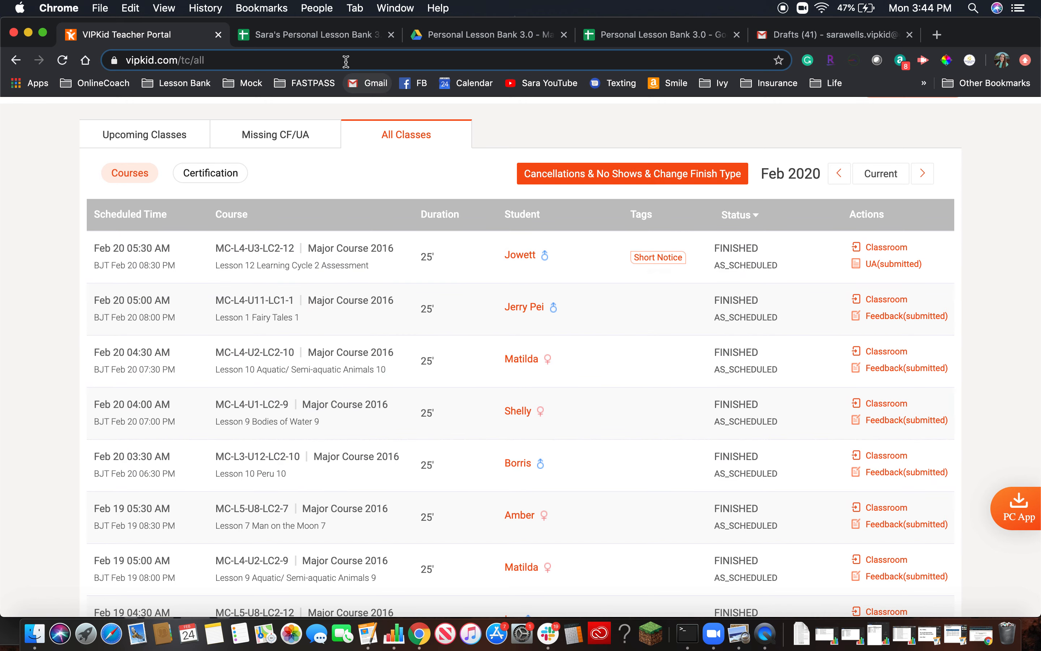
{"action": "left_click", "coordinate": [628, 36]}
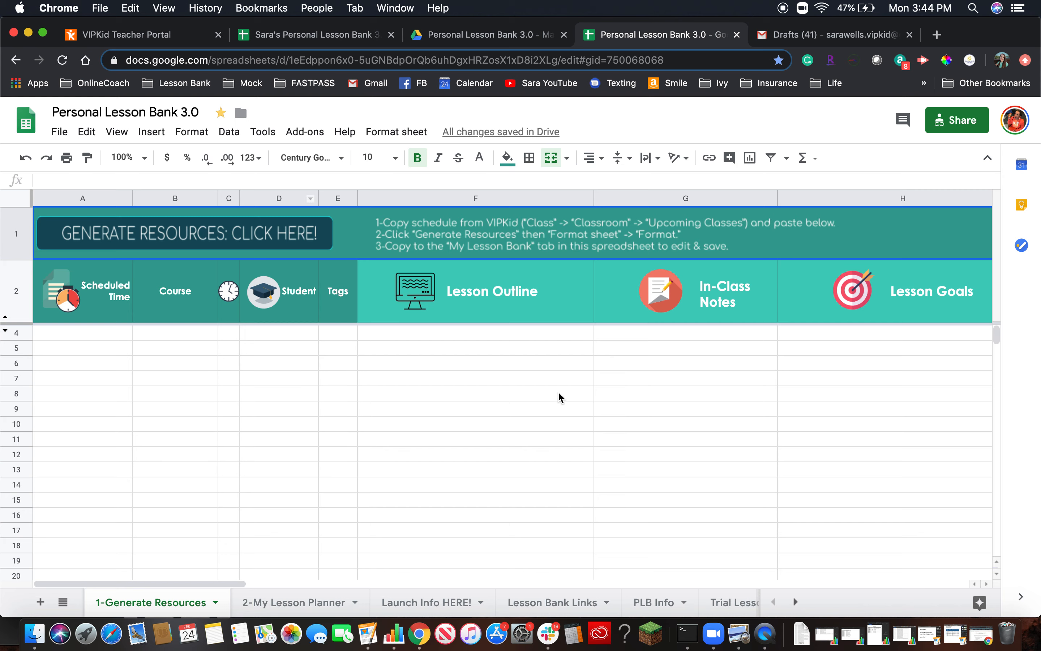